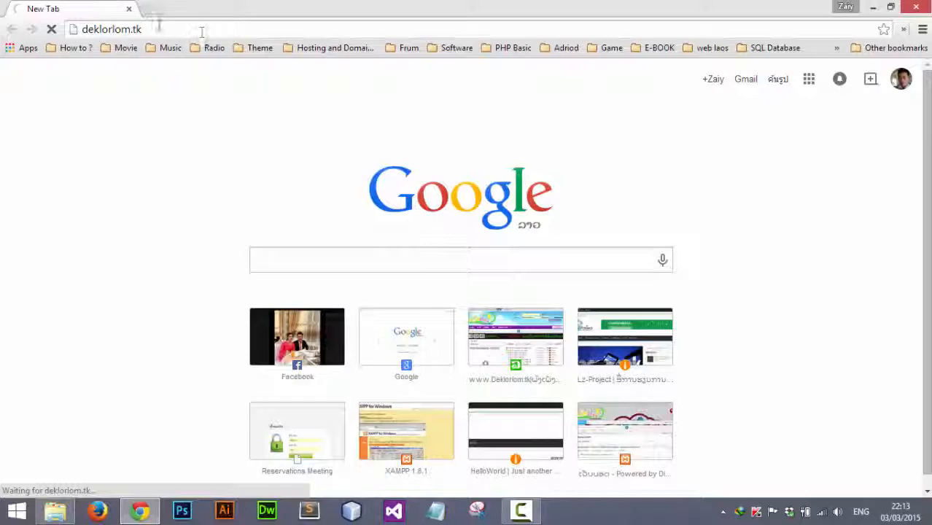
Load the deklorlom.tk forum home page in Chrome
left_click(157, 29)
left_click(78, 120)
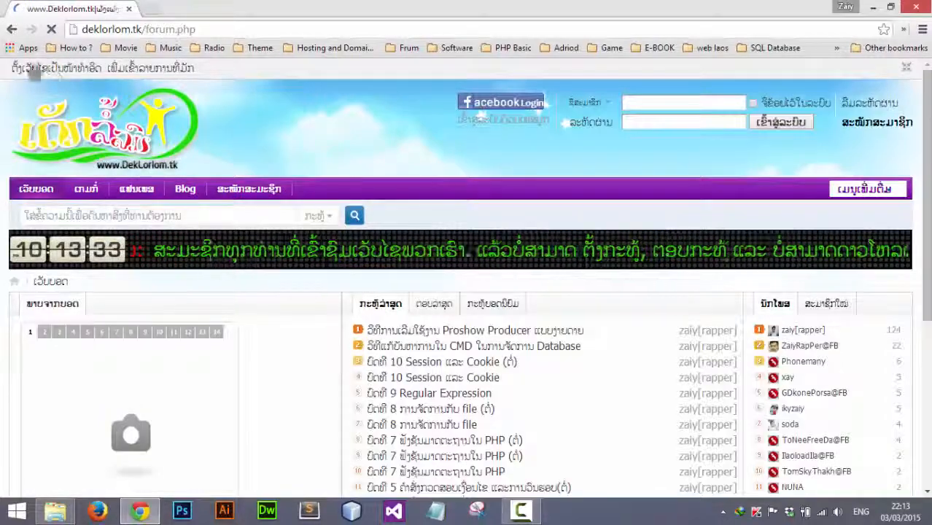
Close the Facebook Like popup and switch the forum to its narrow, centred layout
scroll(391, 283, "down", 12)
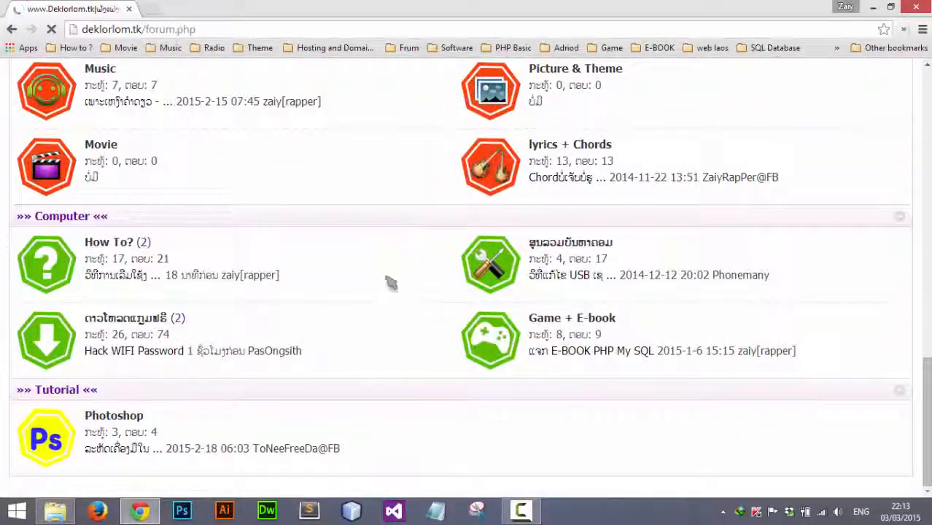
scroll(391, 283, "down", 2)
scroll(391, 283, "up", 15)
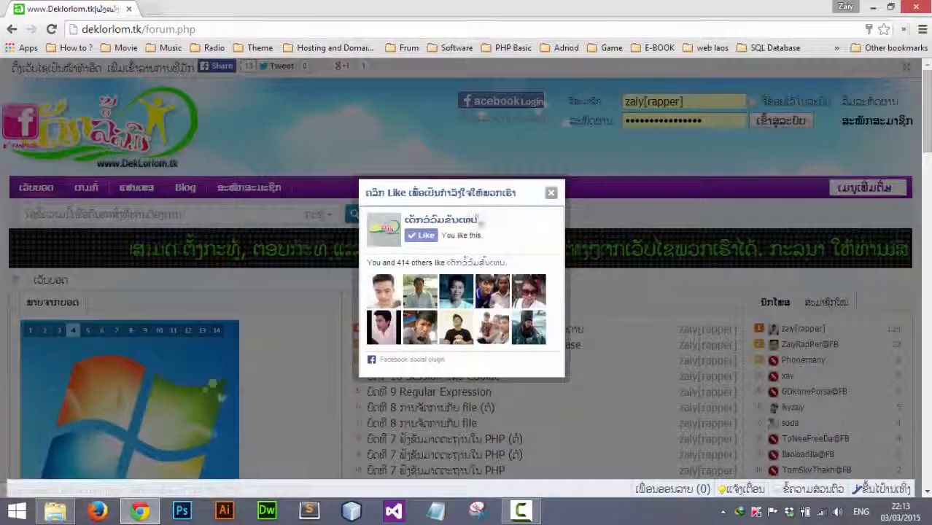
left_click(551, 193)
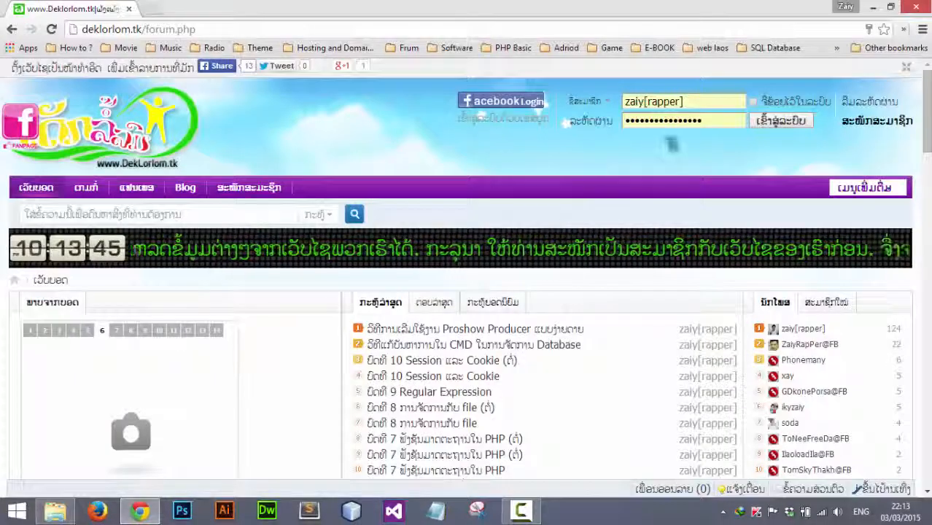
left_click(906, 69)
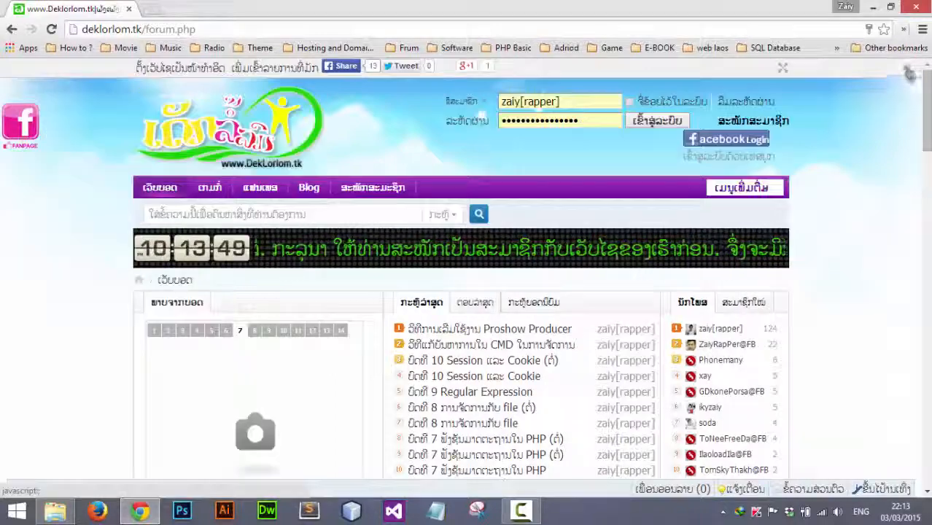
scroll(437, 237, "down", 1)
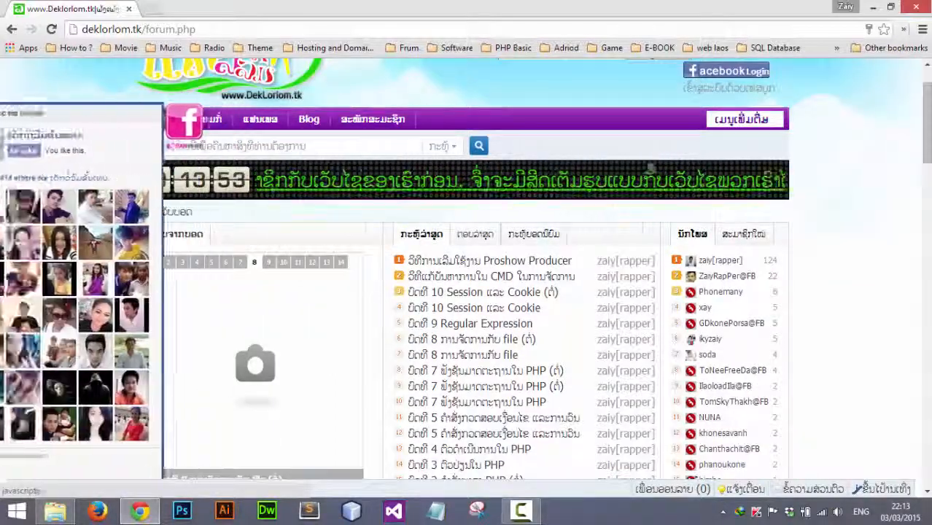
scroll(379, 268, "up", 1)
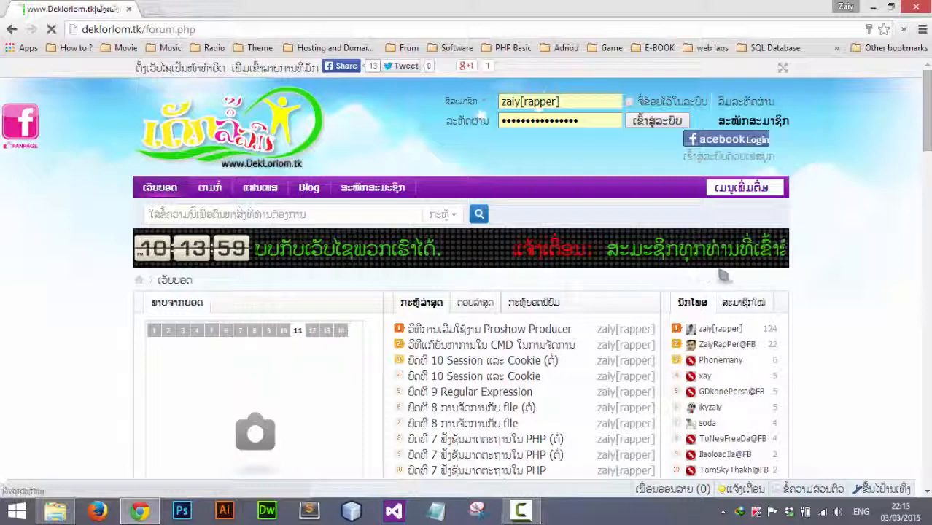
mouse_move(731, 296)
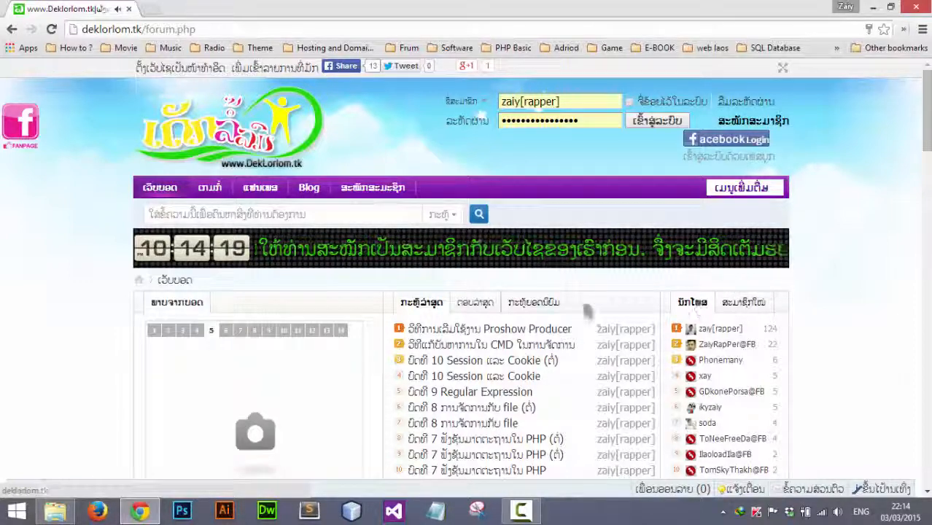
scroll(458, 346, "down", 4)
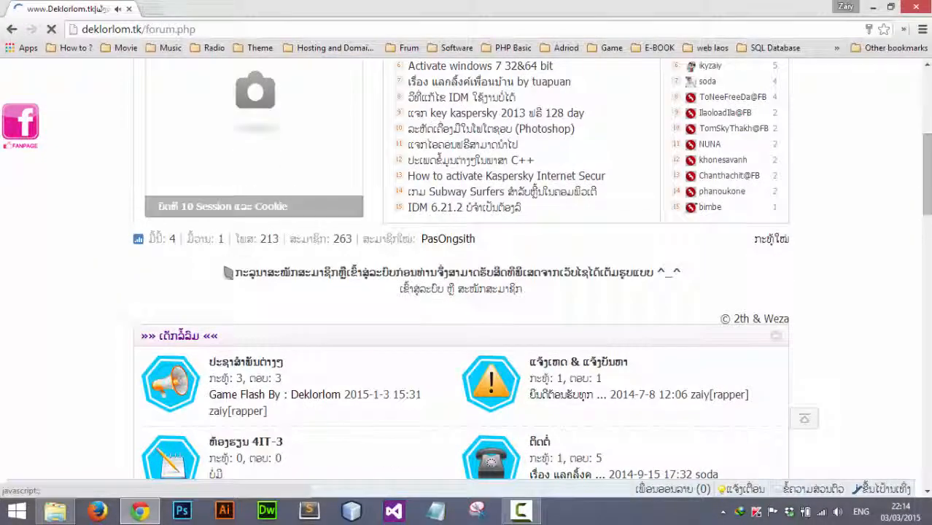
scroll(334, 174, "up", 1)
scroll(335, 174, "up", 1)
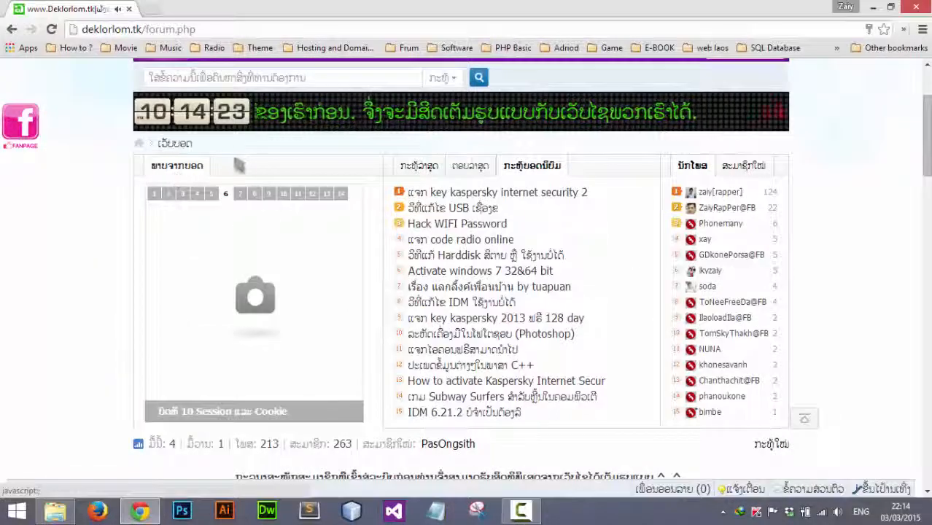
mouse_move(418, 174)
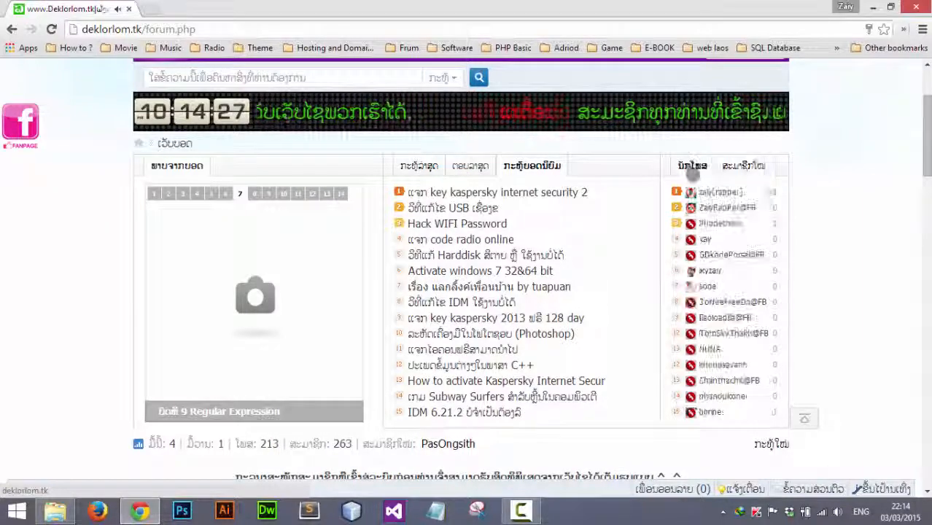
mouse_move(748, 173)
scroll(541, 426, "down", 3)
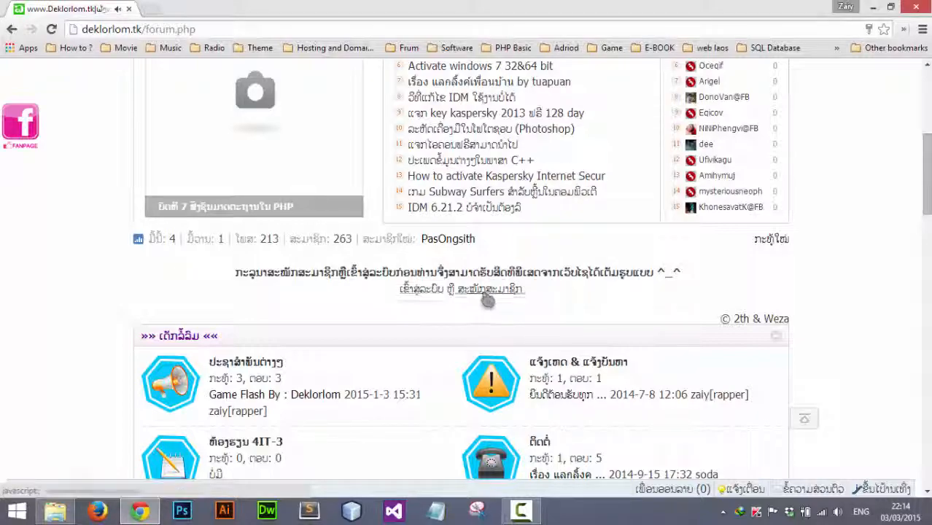
scroll(487, 300, "down", 15)
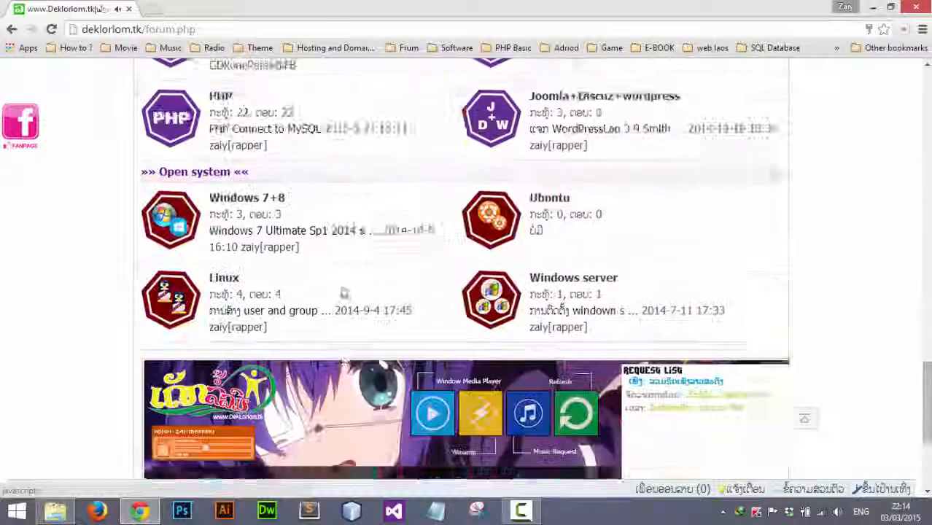
scroll(344, 293, "down", 2)
scroll(269, 239, "up", 9)
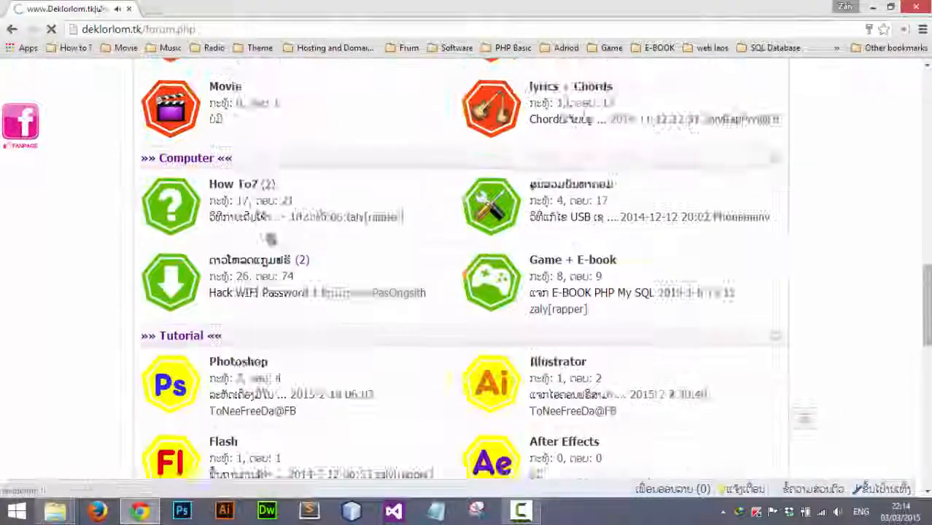
scroll(353, 303, "down", 4)
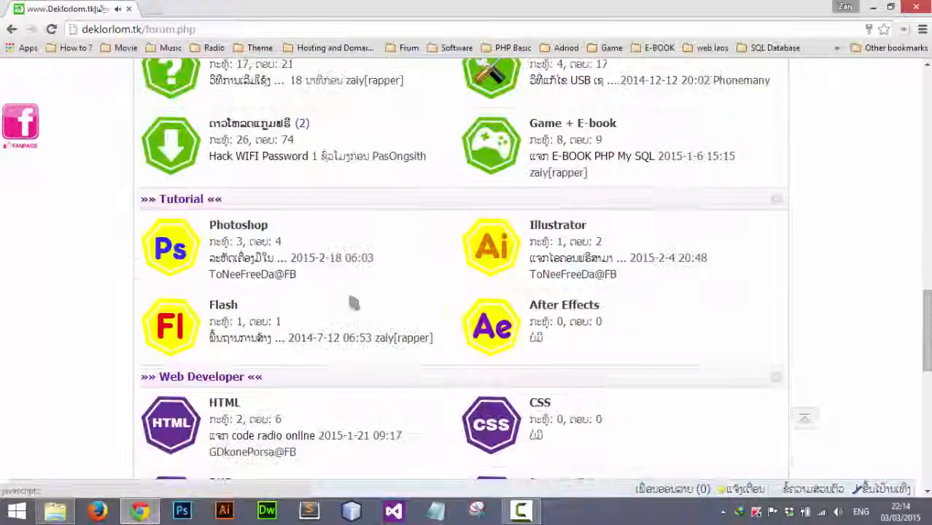
scroll(328, 302, "down", 8)
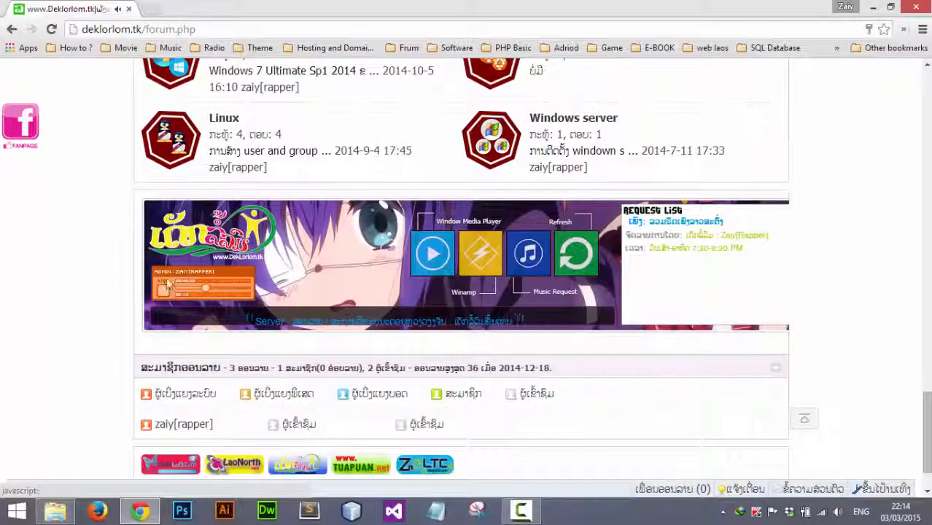
left_click(163, 292)
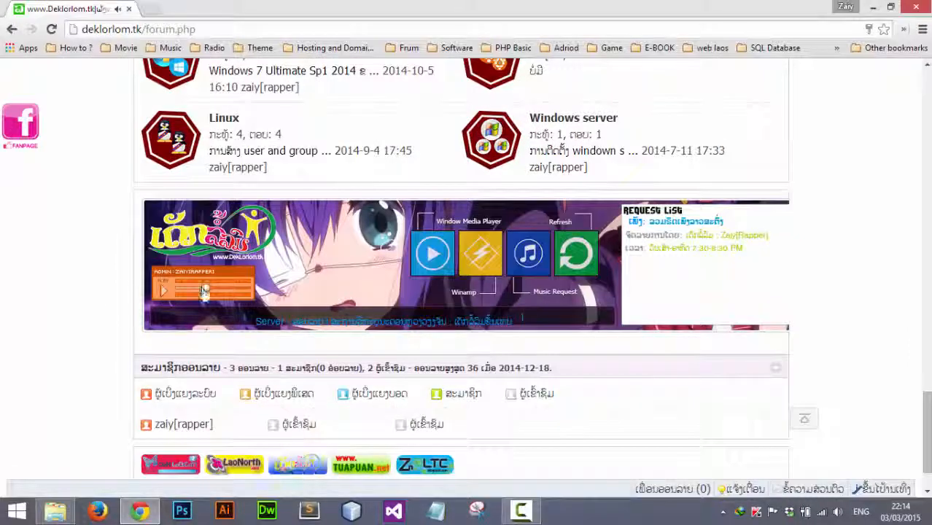
left_click_drag(247, 290, 201, 290)
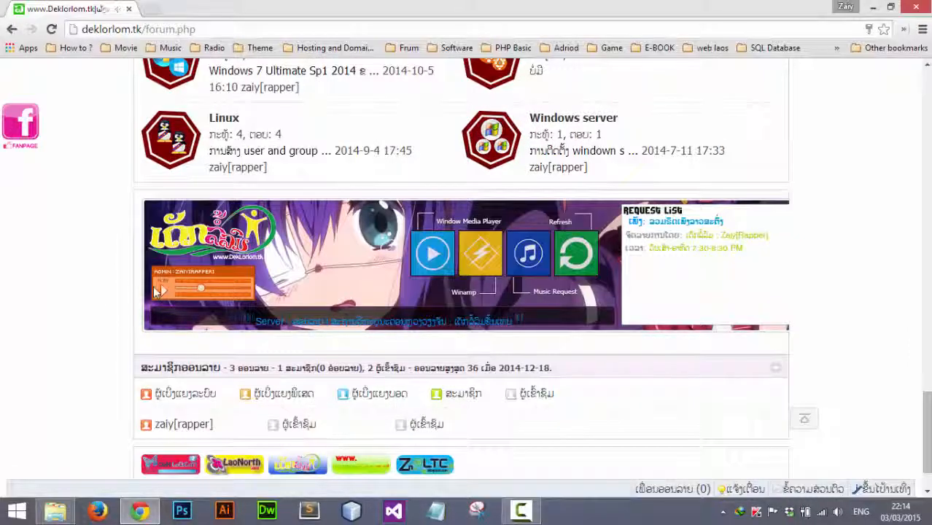
left_click(163, 291)
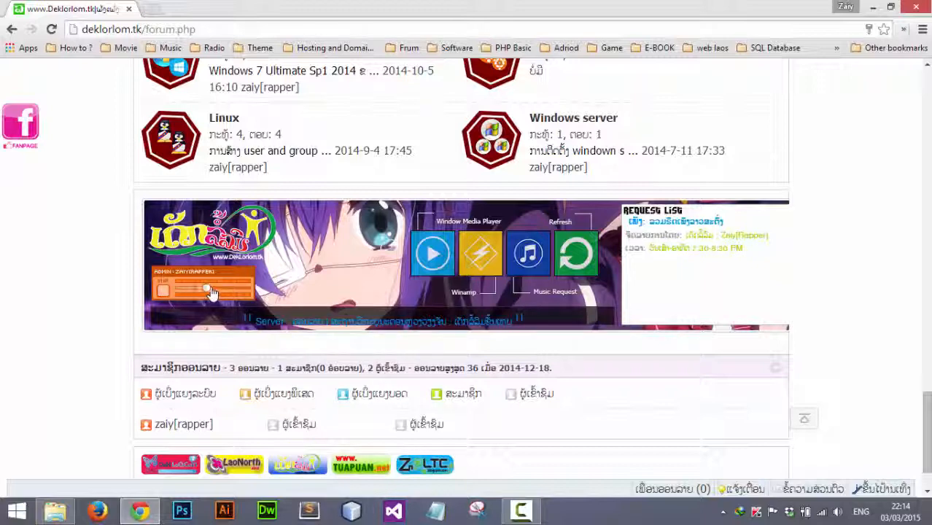
mouse_move(210, 290)
left_mouse_down()
mouse_move(252, 291)
mouse_move(202, 291)
left_mouse_up()
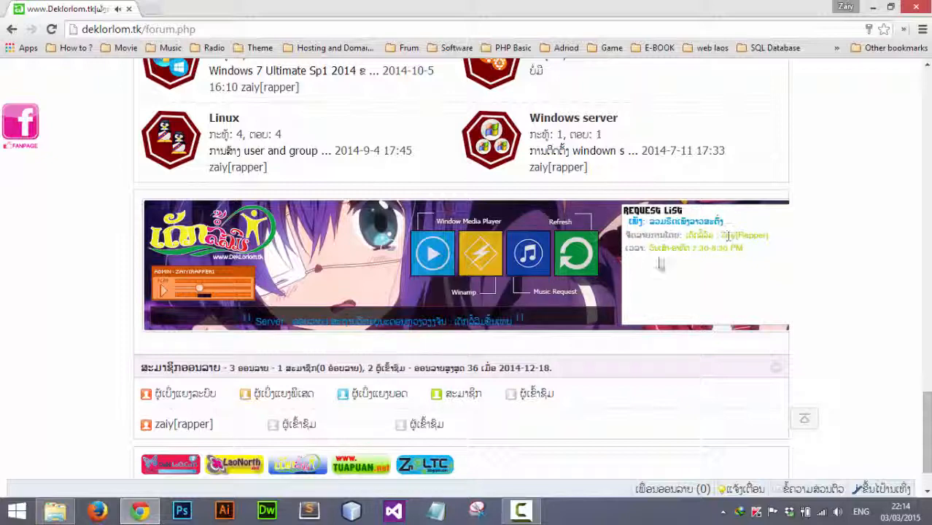
scroll(357, 275, "down", 2)
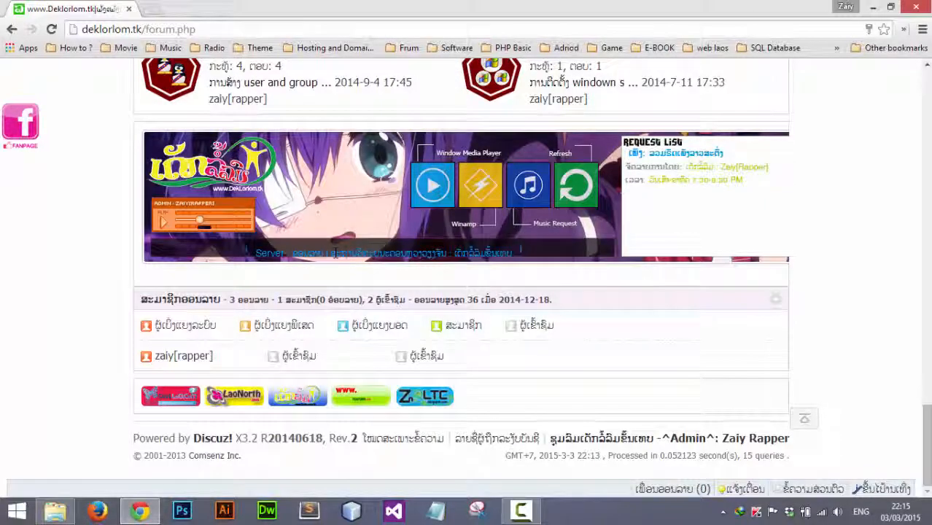
left_click_drag(331, 253, 514, 252)
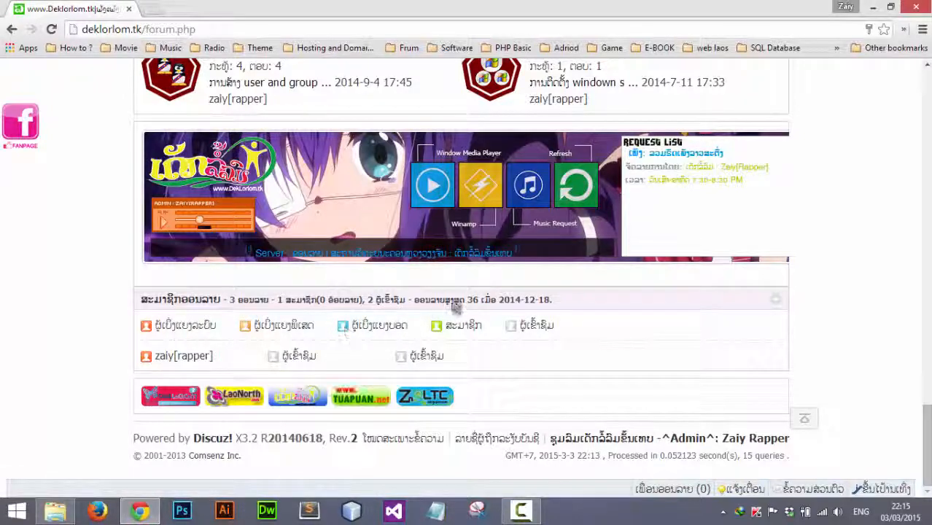
scroll(454, 246, "up", 15)
scroll(784, 204, "up", 10)
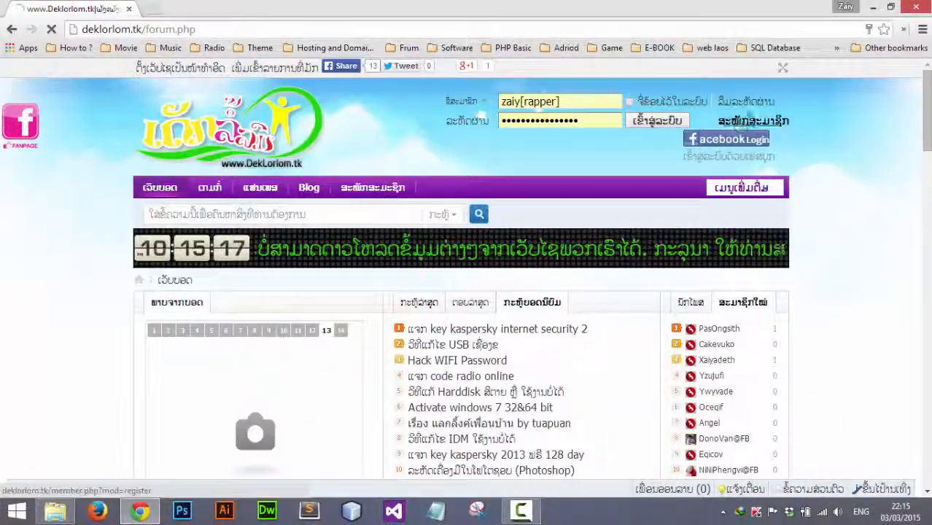
On the new member registration page, enter the username testname and a password
left_click(744, 122)
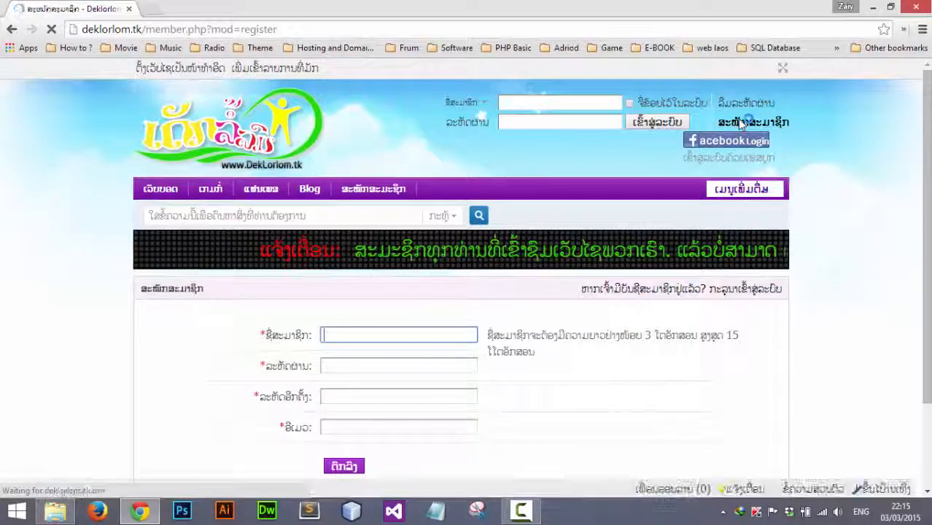
scroll(358, 295, "down", 2)
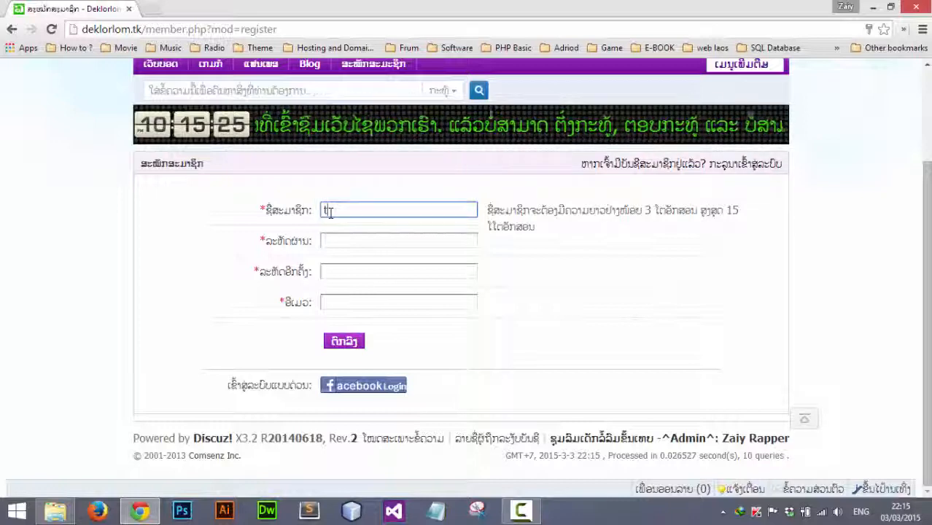
type("tname")
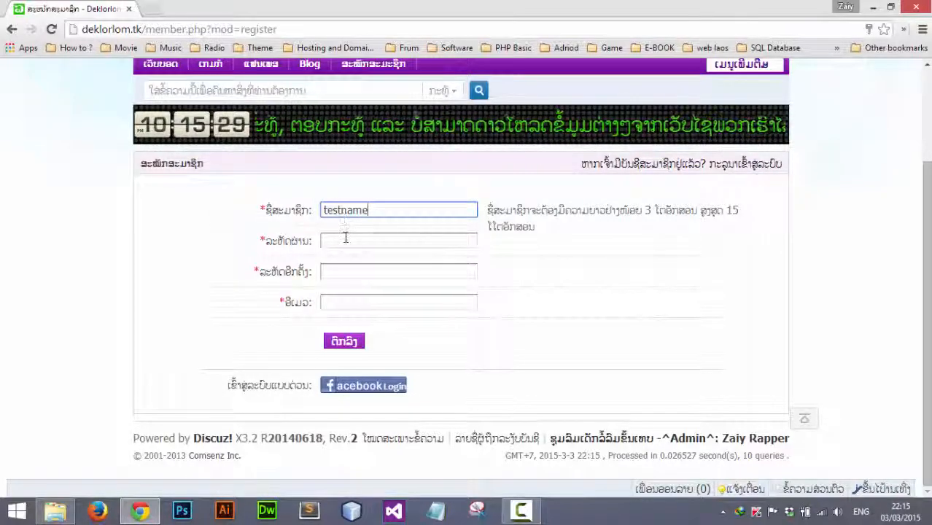
left_click(346, 238)
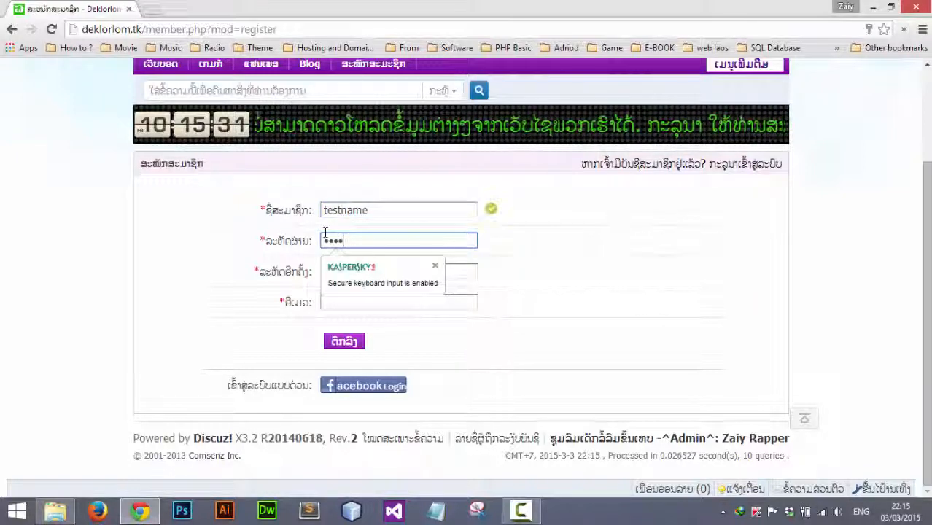
type("6")
Confirm the password, fill in the e-mail address, and submit the registration
left_click(354, 272)
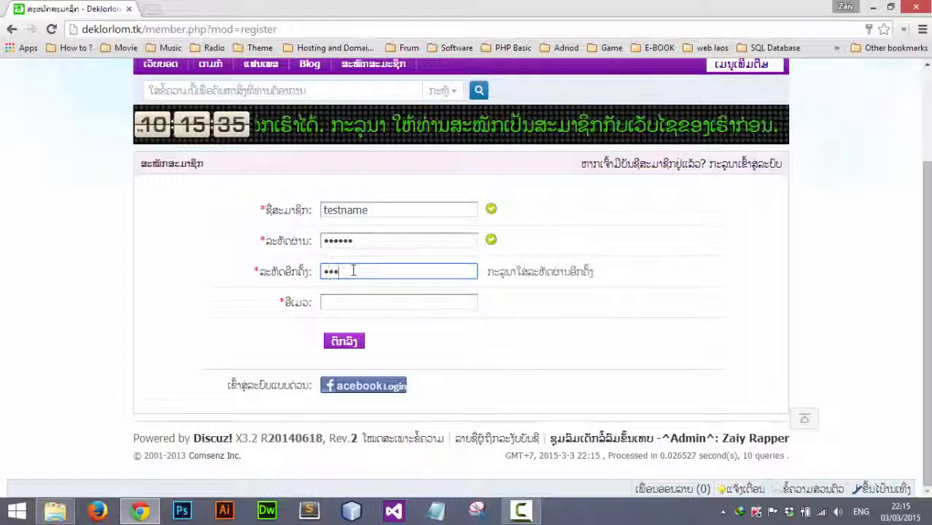
left_click(348, 298)
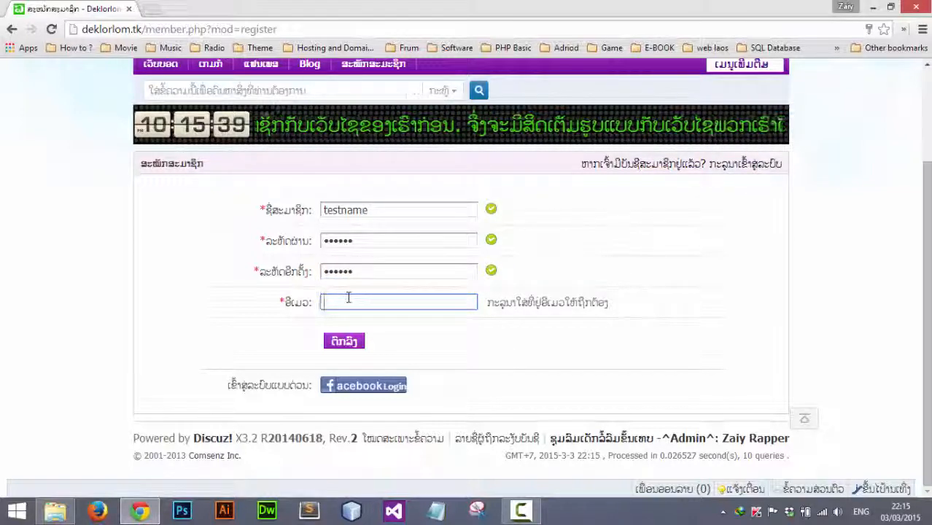
type("mai")
key("BackSpace")
key("BackSpace")
key("BackSpace")
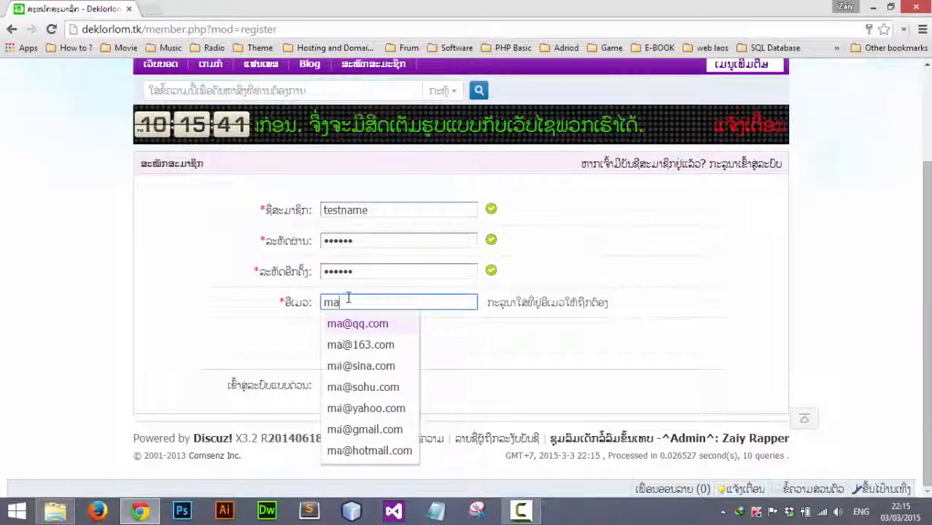
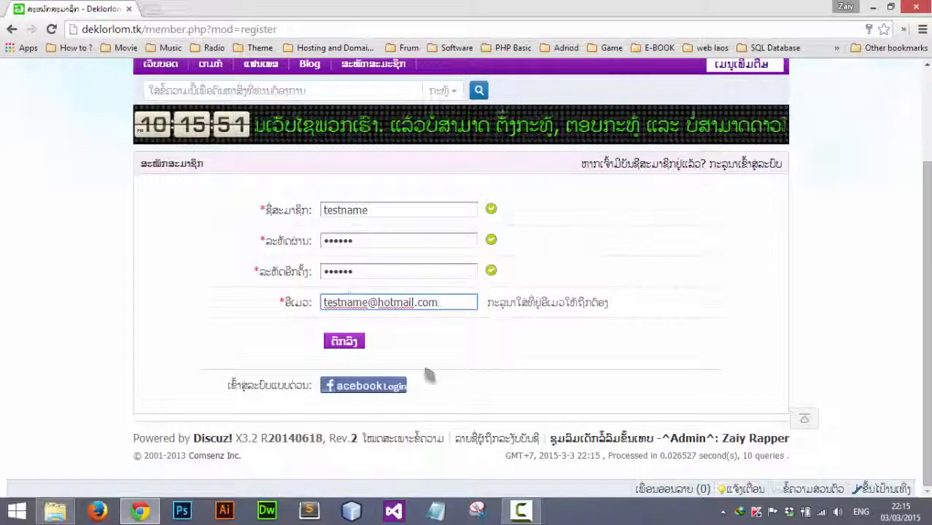
left_click(446, 344)
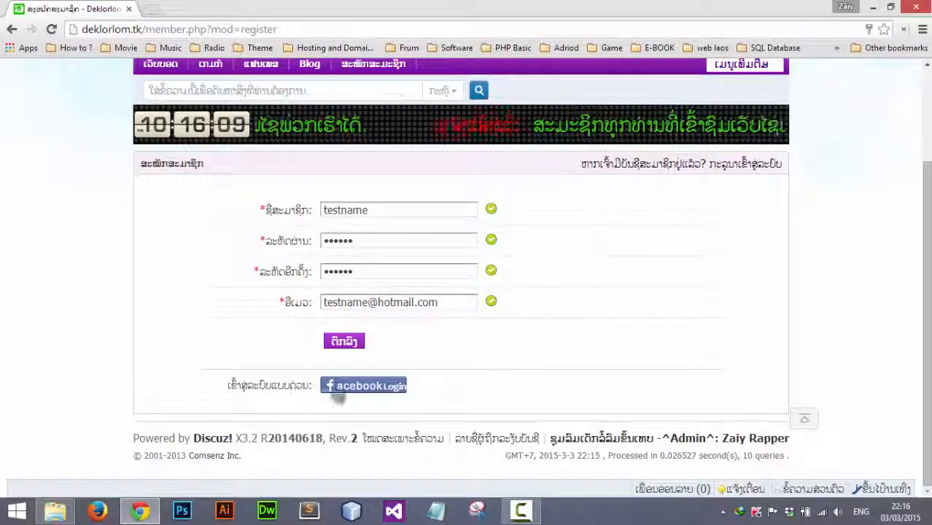
left_click(339, 345)
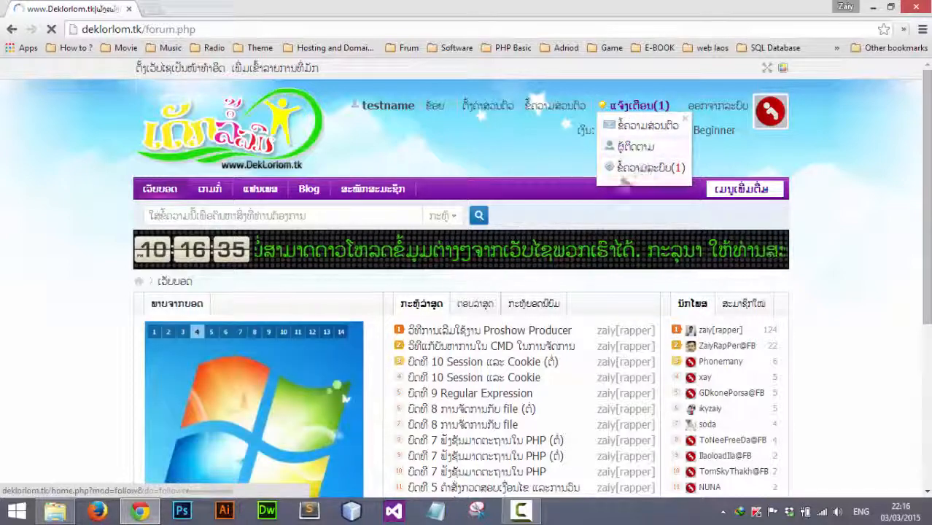
Scroll the home page to confirm testname is the newest of 264 members
scroll(427, 266, "down", 4)
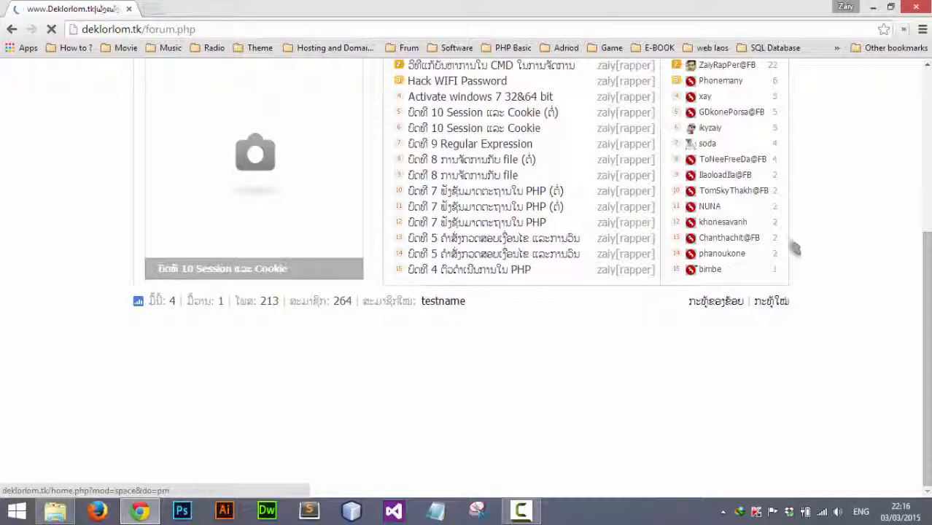
scroll(791, 246, "up", 4)
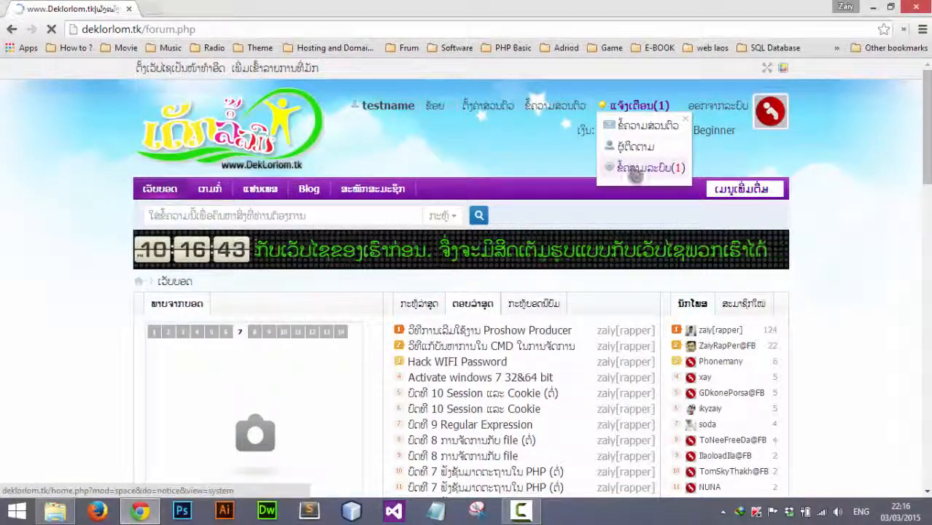
Read the system welcome notice sent to testname
left_click(634, 173)
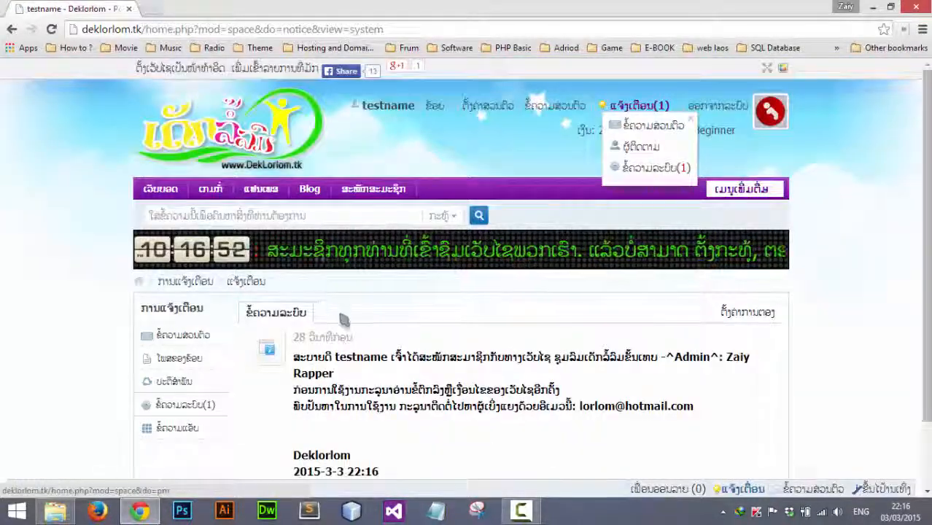
scroll(380, 306, "down", 1)
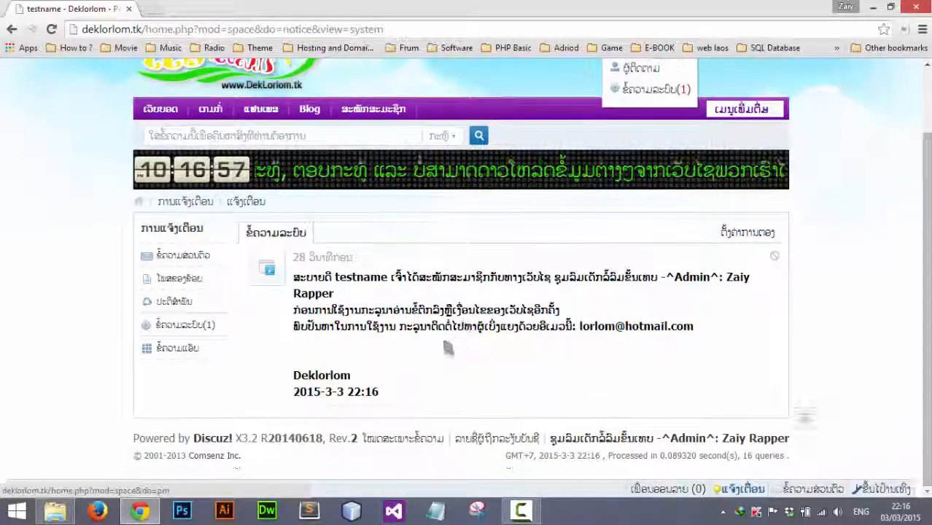
scroll(429, 306, "up", 1)
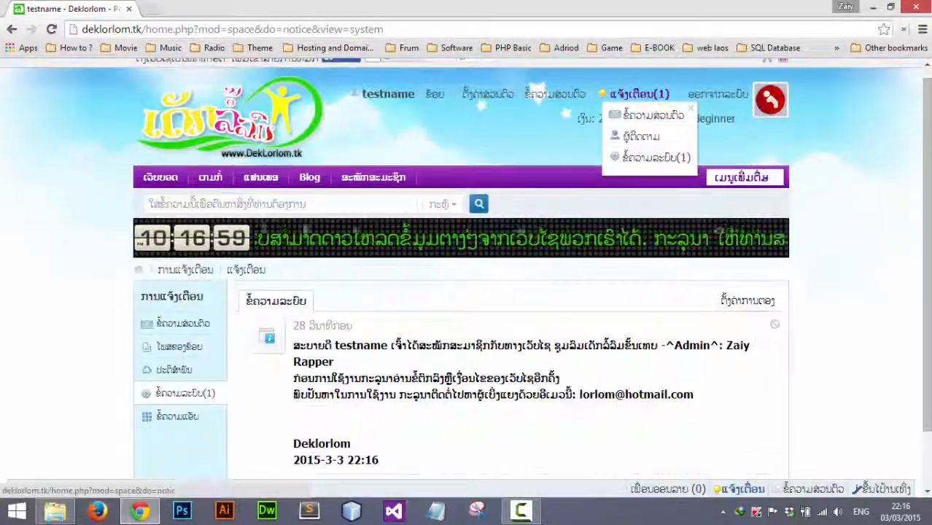
scroll(192, 237, "down", 1)
scroll(199, 284, "up", 1)
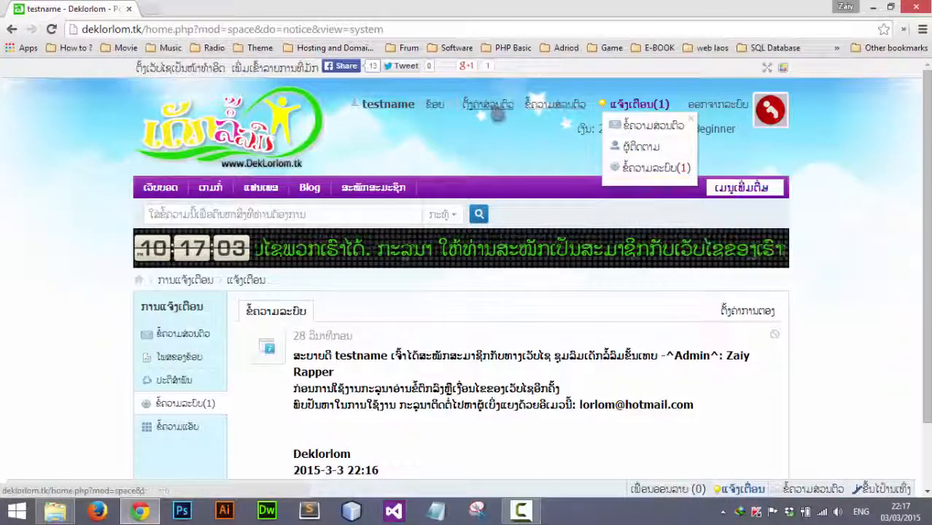
Go to the account's personal settings on the basic info page
left_click(493, 110)
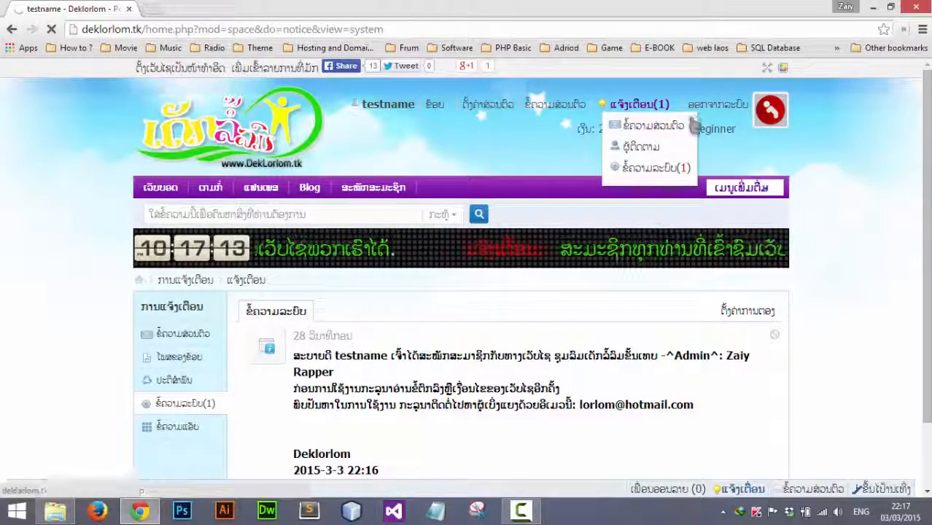
scroll(256, 203, "down", 1)
scroll(279, 202, "up", 1)
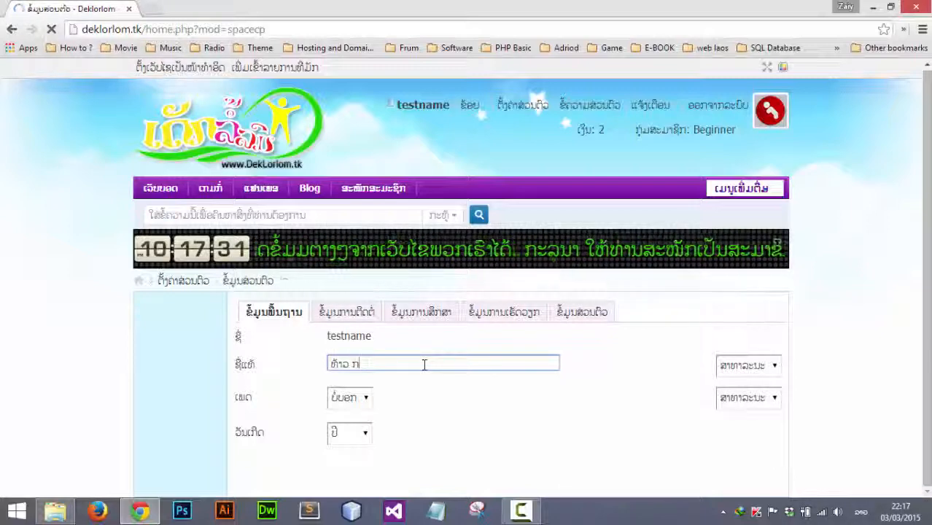
Set the gender to male (ຊາຍ) and the birth year to 2015
left_click(360, 402)
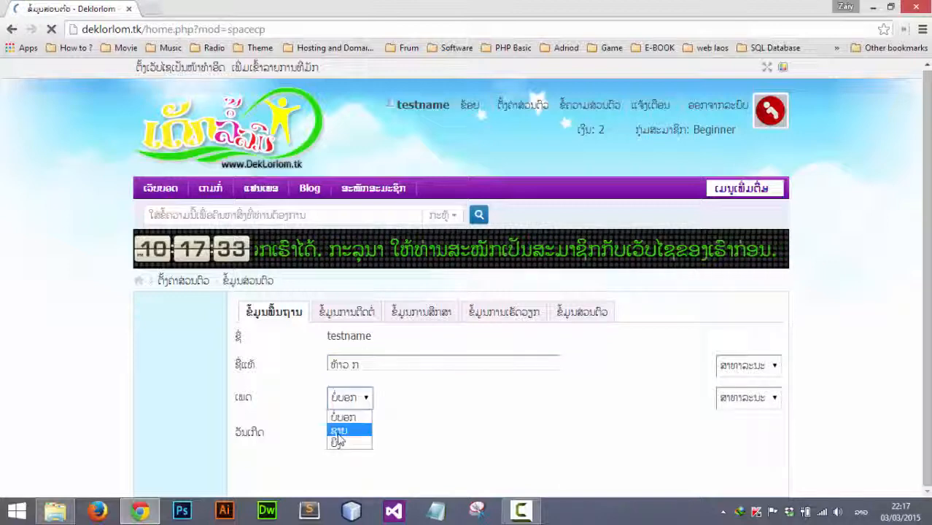
left_click(341, 428)
left_click(354, 439)
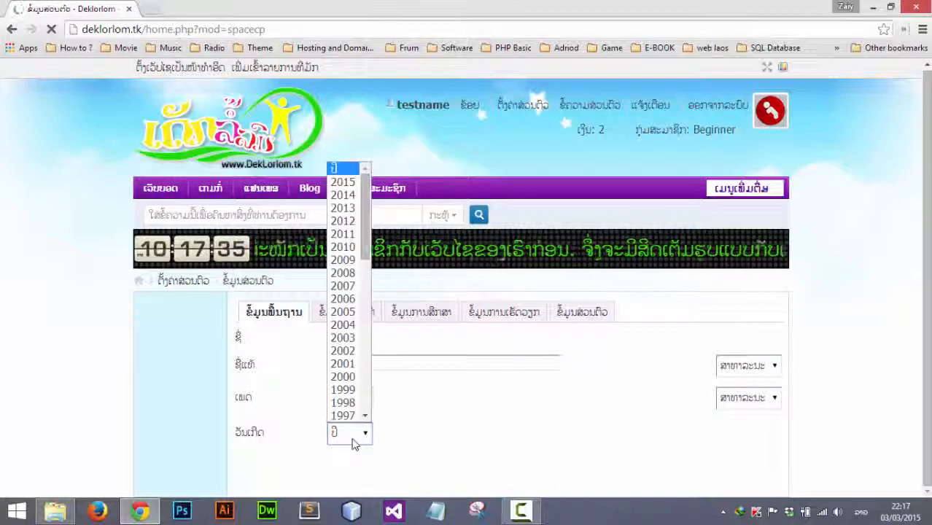
left_click(343, 183)
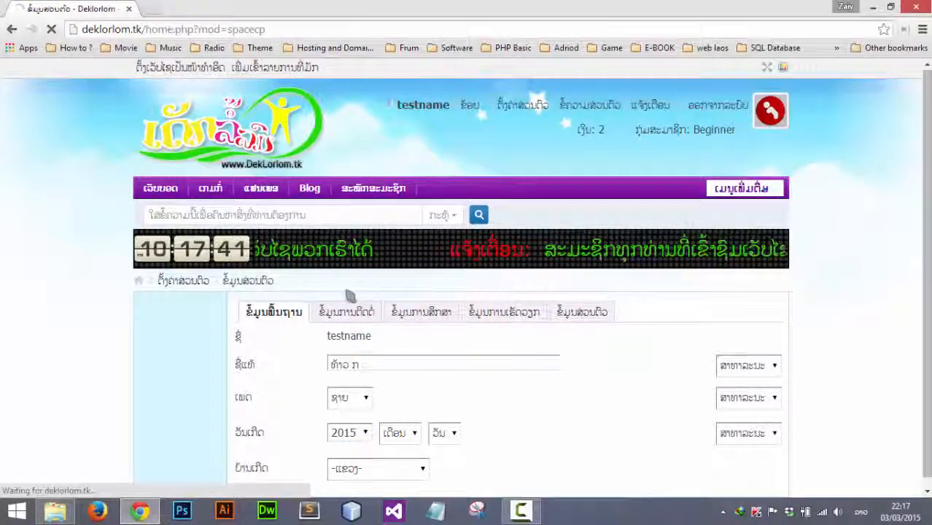
scroll(351, 295, "down", 1)
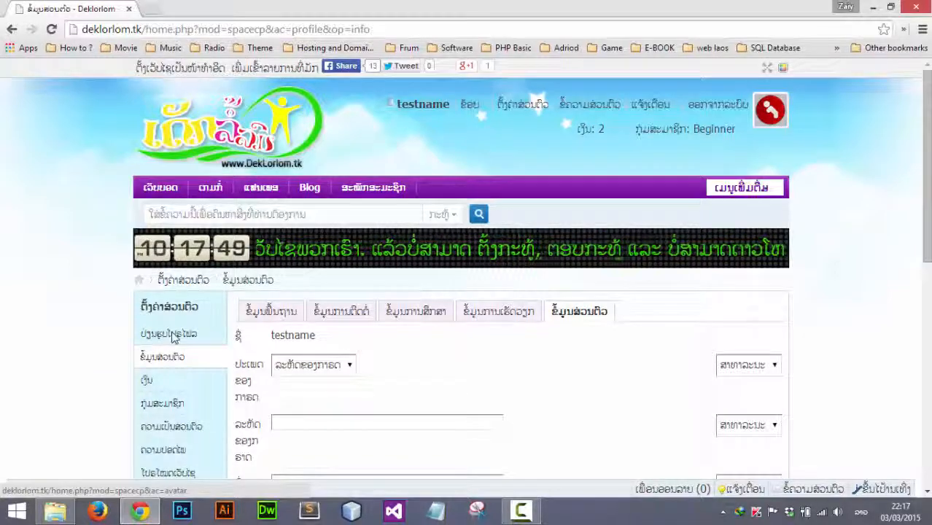
Go to the avatar settings and bring up the picture-upload file picker
left_click(179, 336)
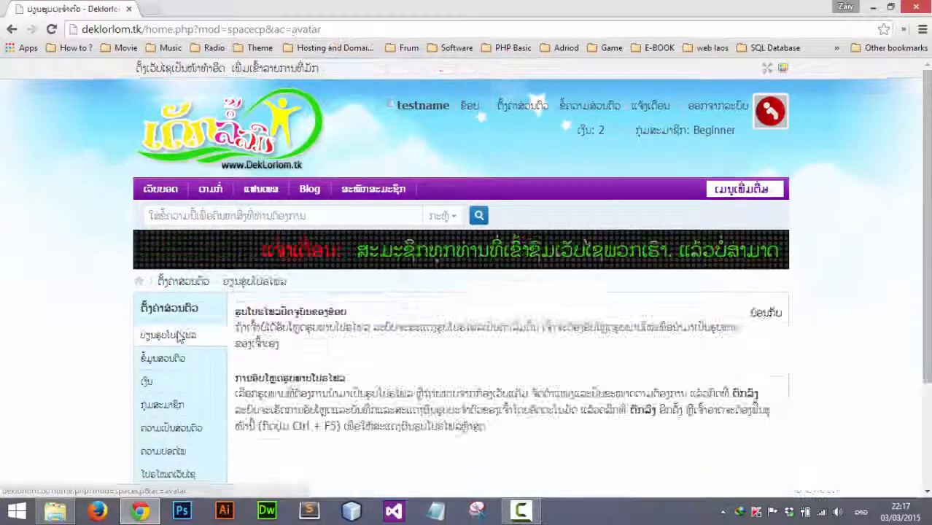
scroll(370, 327, "down", 3)
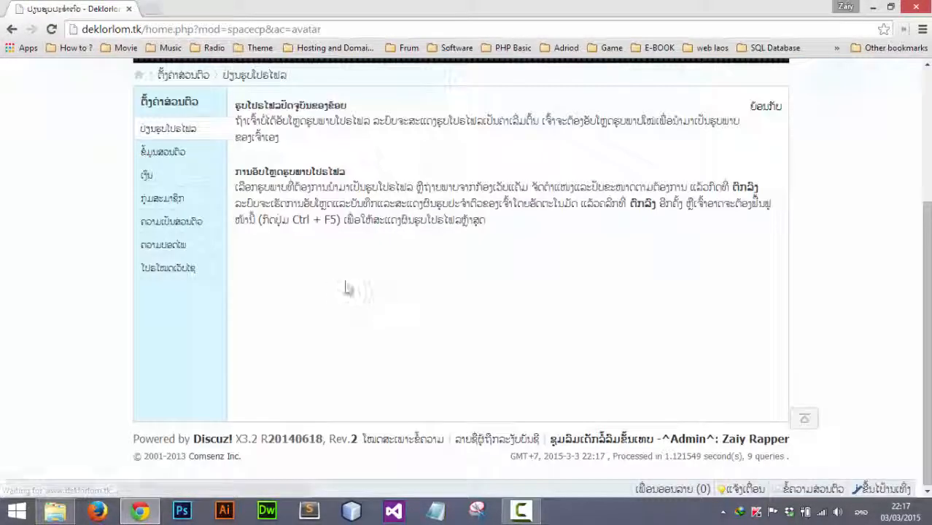
scroll(292, 250, "up", 2)
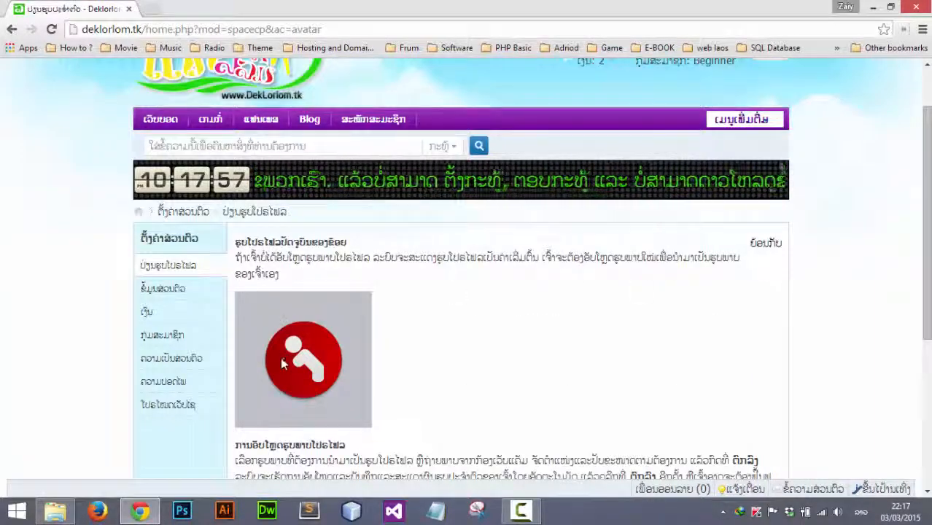
scroll(332, 384, "down", 3)
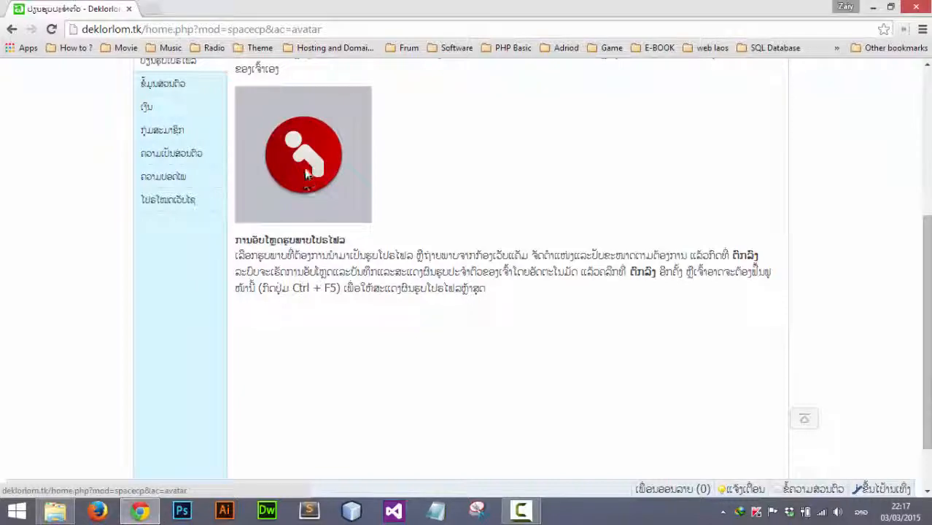
scroll(336, 247, "down", 1)
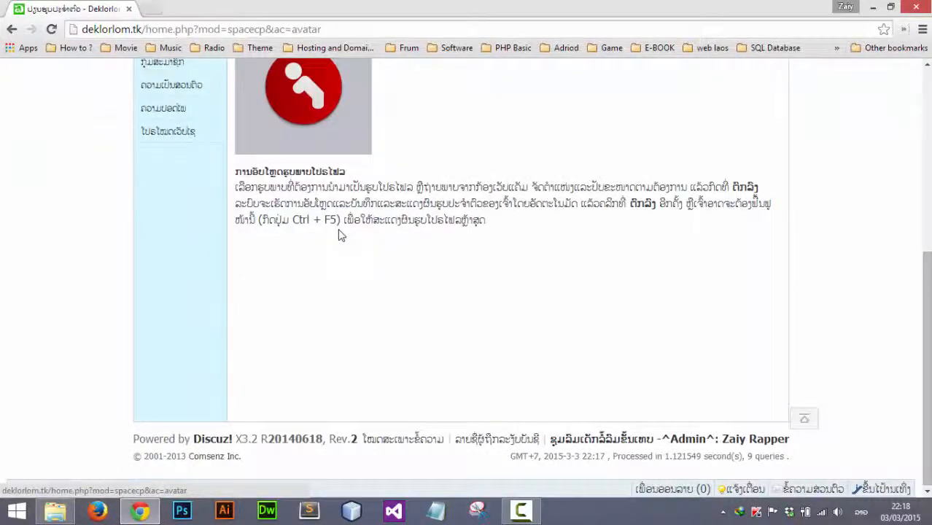
scroll(339, 235, "up", 3)
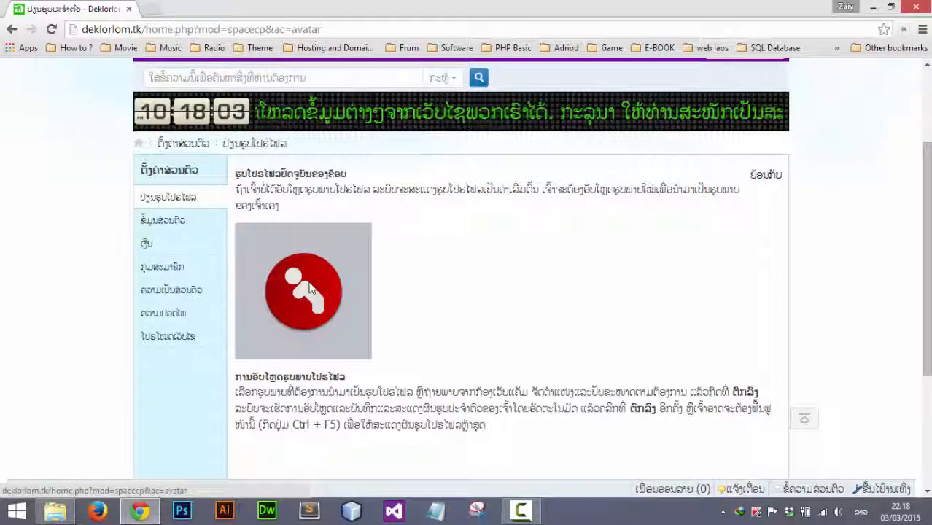
scroll(388, 261, "down", 1)
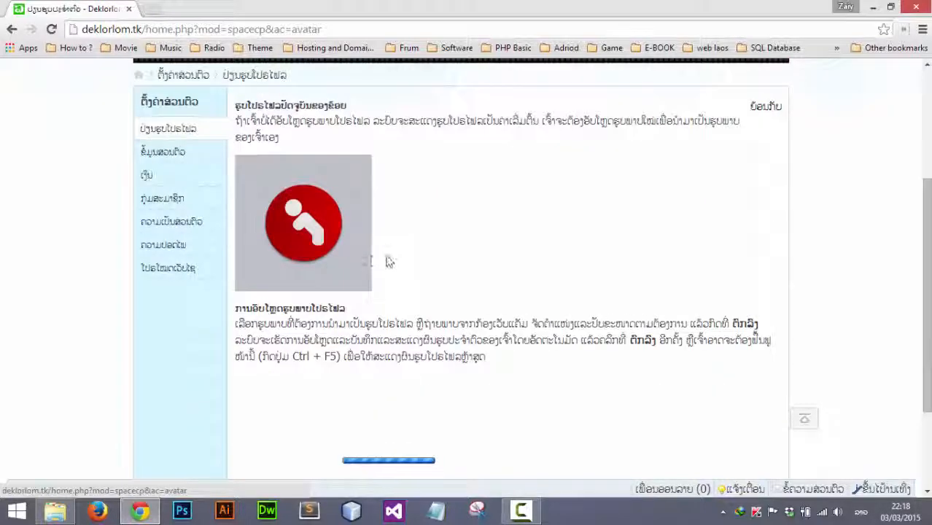
scroll(388, 261, "down", 2)
scroll(393, 265, "up", 2)
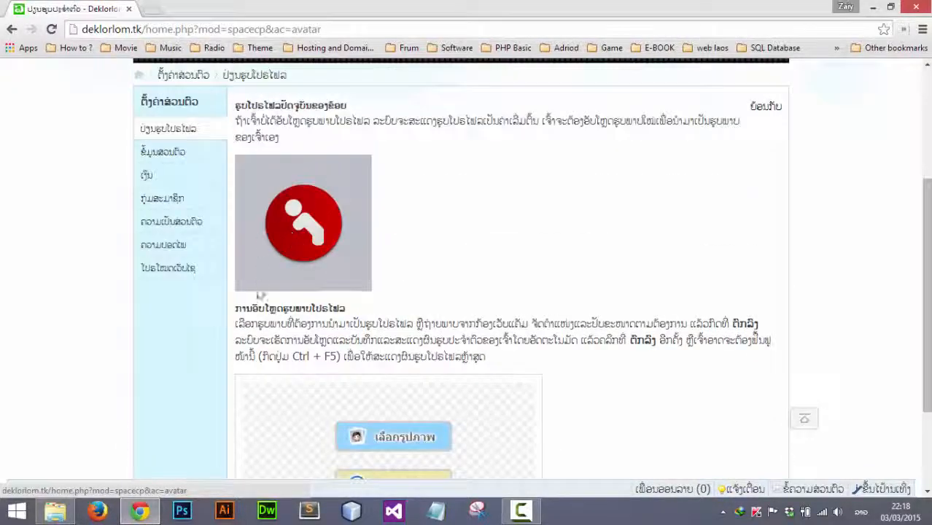
scroll(332, 336, "down", 2)
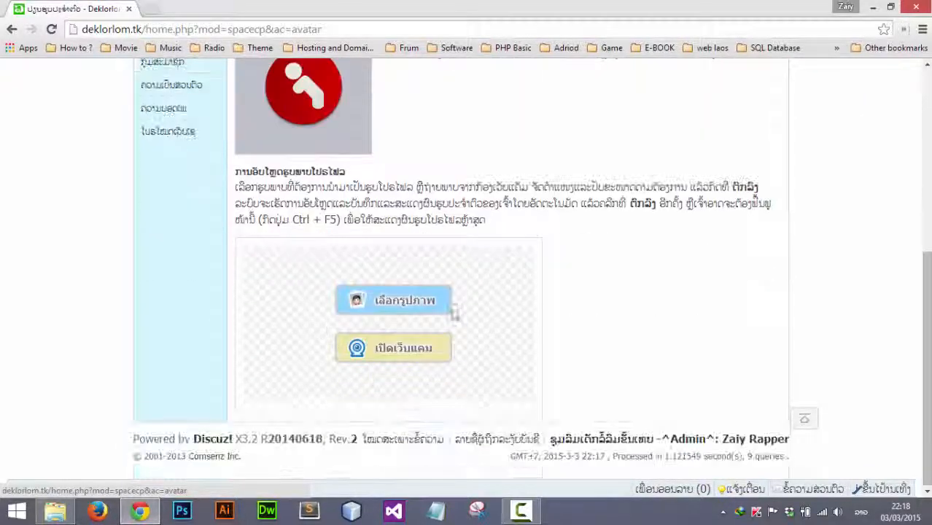
left_click(390, 301)
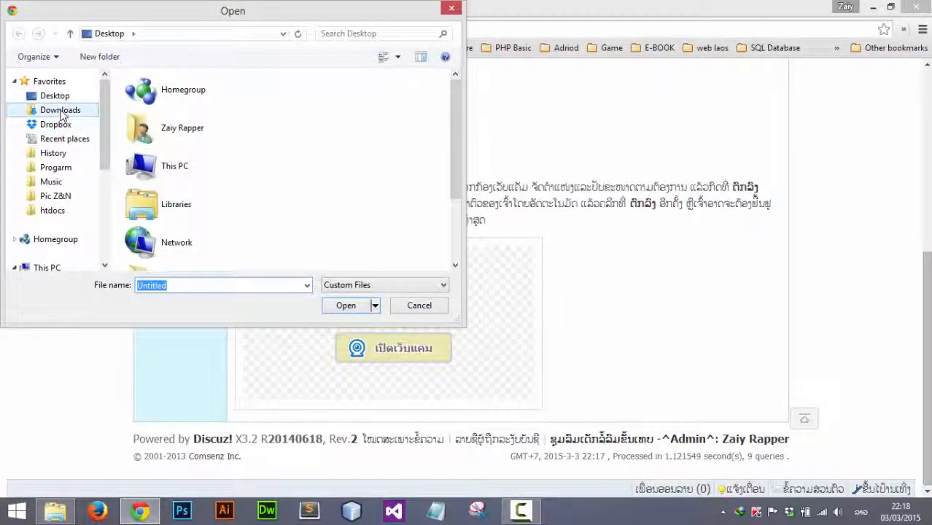
Choose the 'images' wheelchair picture from the Downloads folder
left_click(61, 113)
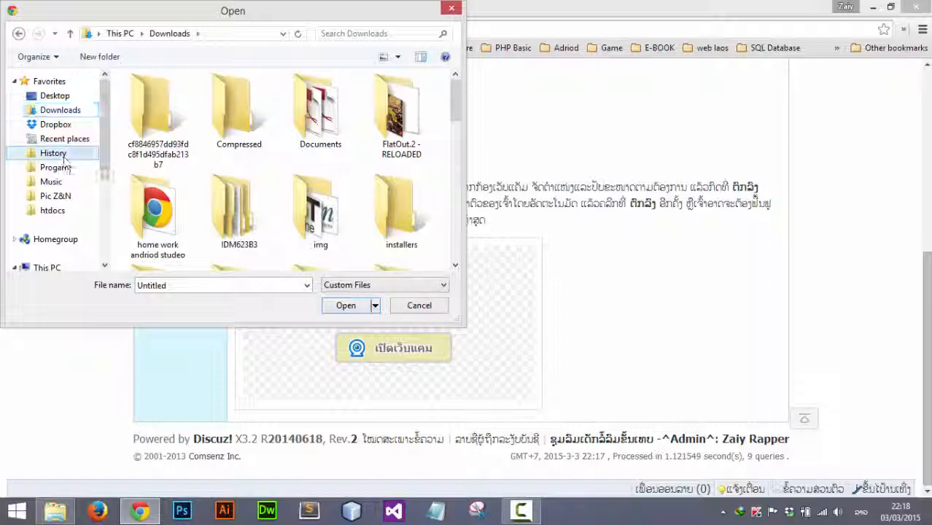
left_click(59, 157)
left_click(40, 111)
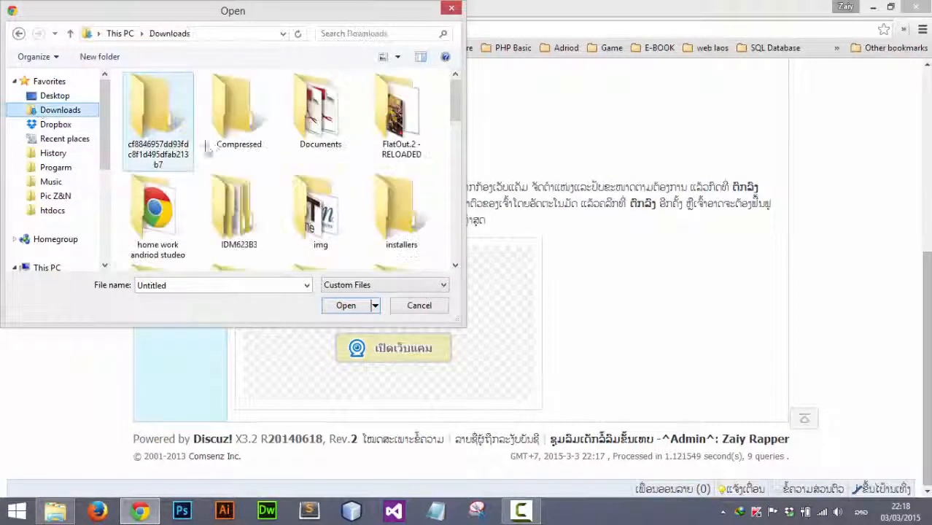
scroll(260, 218, "down", 3)
scroll(260, 219, "down", 5)
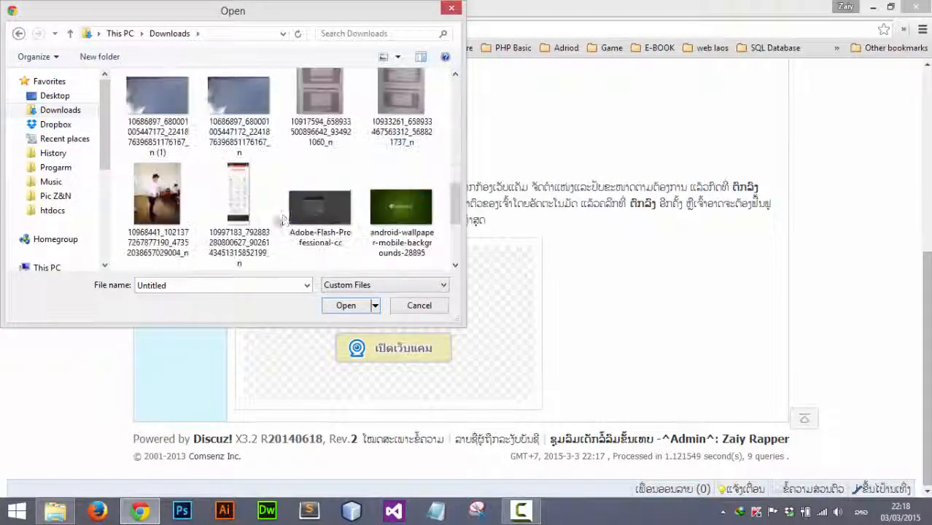
scroll(287, 220, "down", 2)
double_click(403, 156)
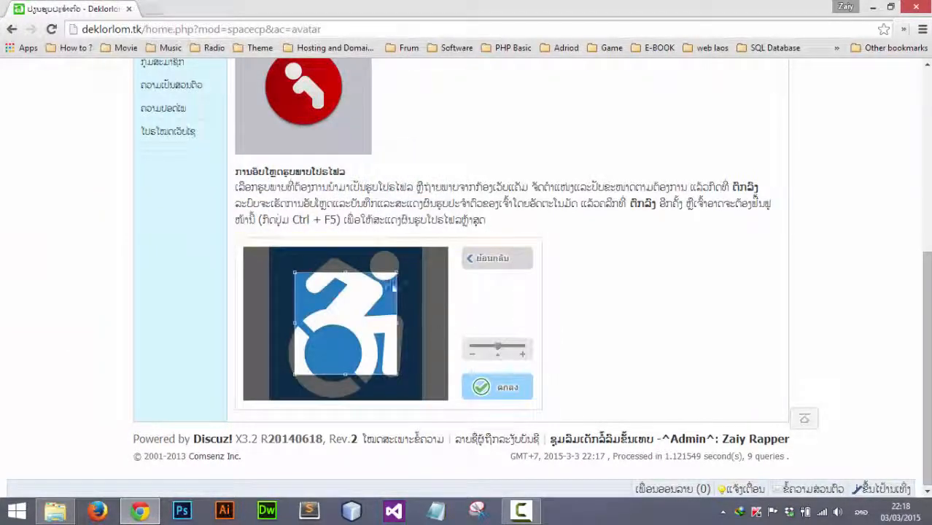
Enlarge the crop box, shrink the image so the whole wheelchair fits, and save the avatar
left_click_drag(397, 272, 422, 239)
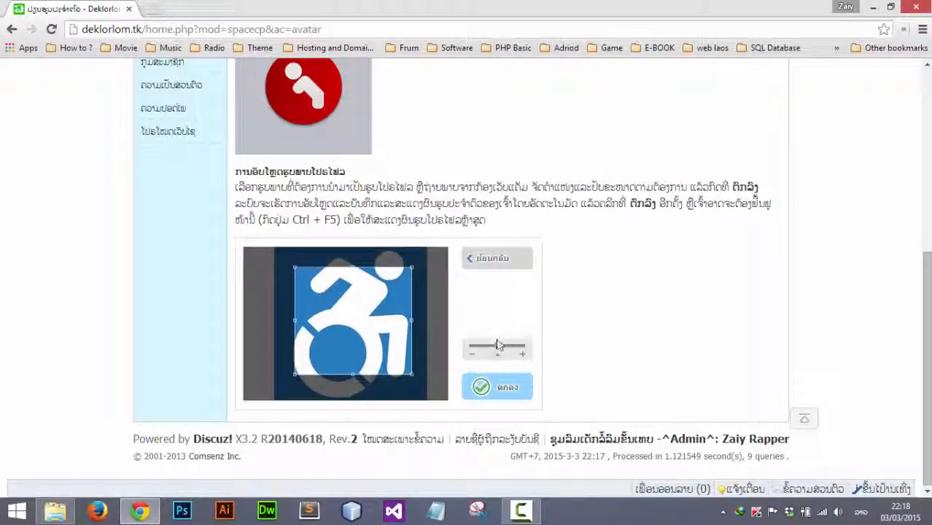
left_click_drag(487, 352, 481, 349)
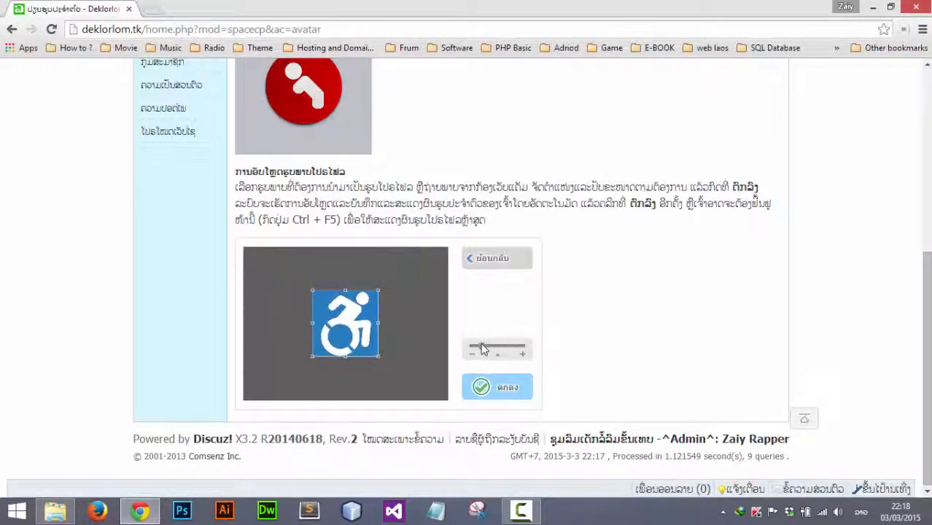
left_click(498, 390)
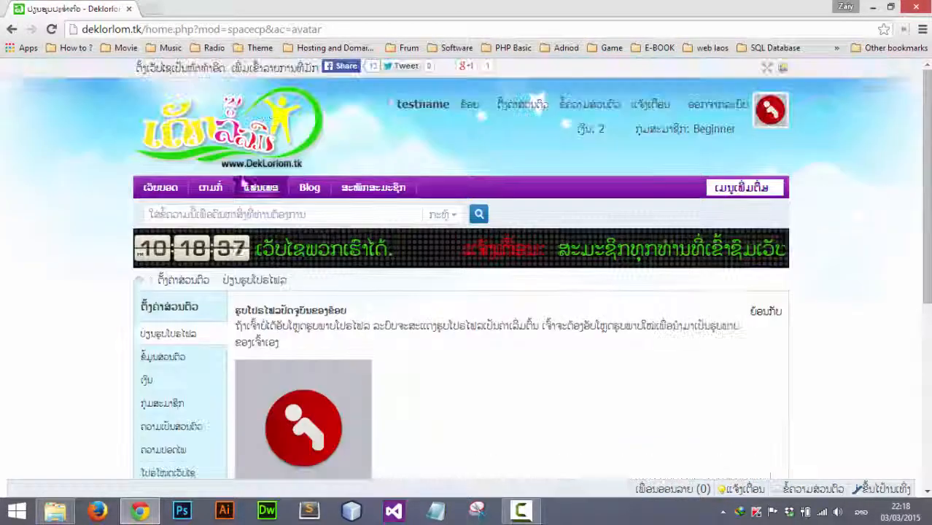
Return to the forum home page and scroll down to the chat box
left_click(161, 188)
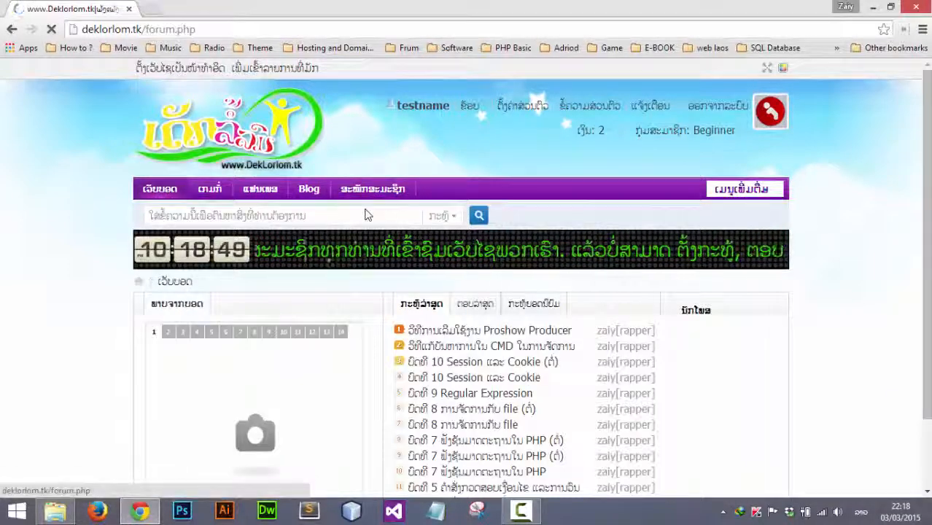
mouse_move(465, 309)
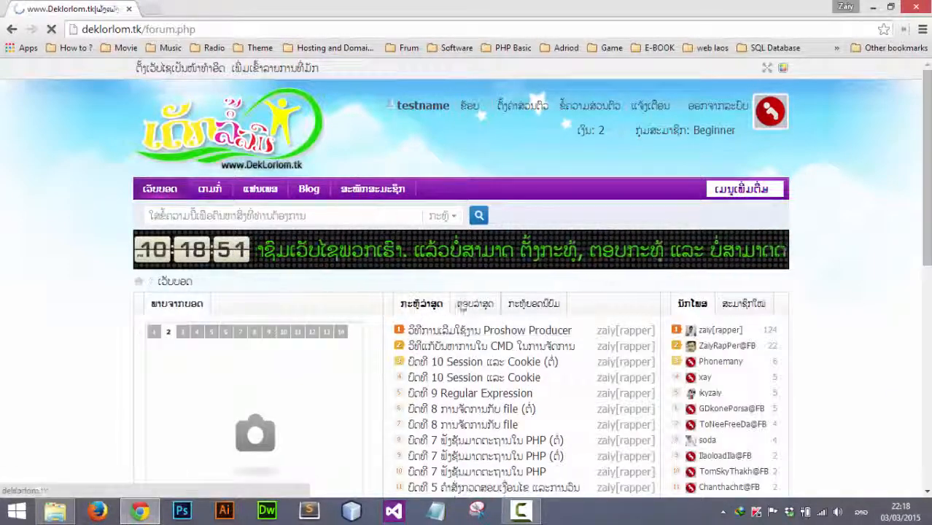
mouse_move(739, 307)
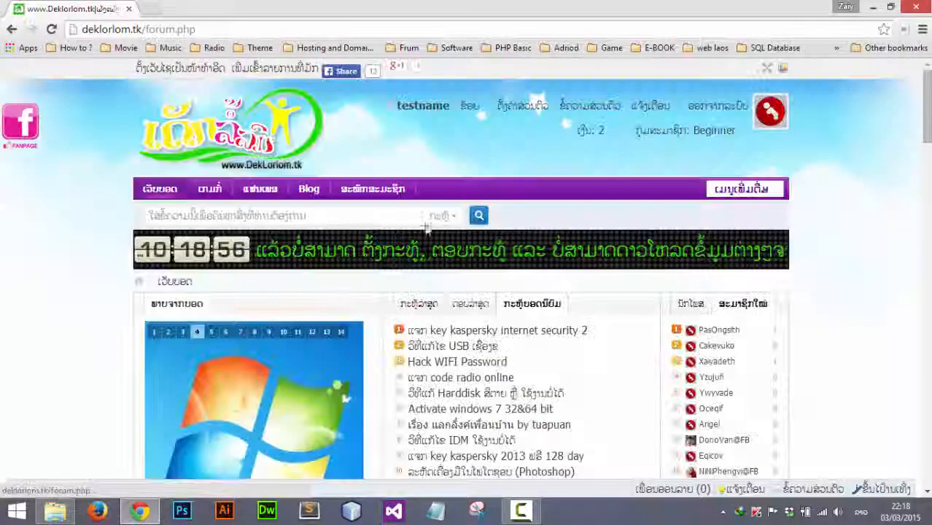
scroll(535, 151, "down", 3)
scroll(533, 311, "down", 1)
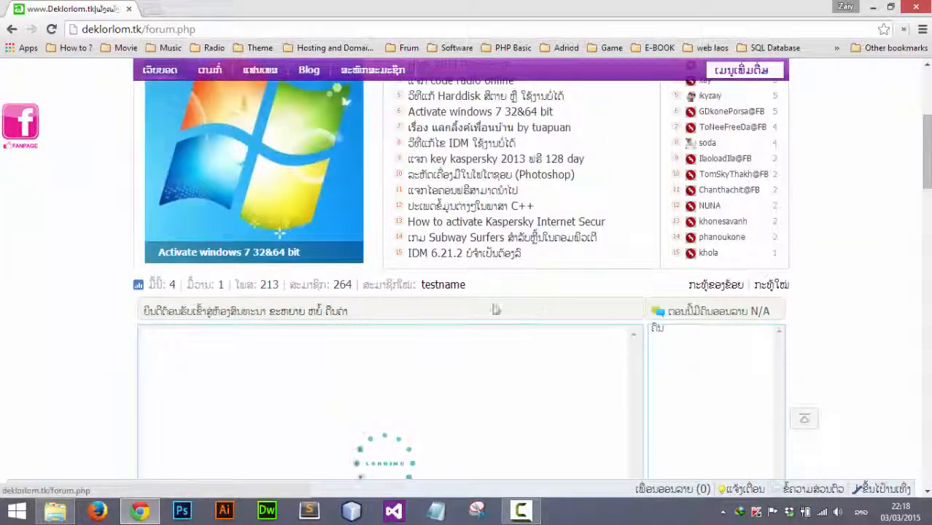
scroll(496, 308, "up", 3)
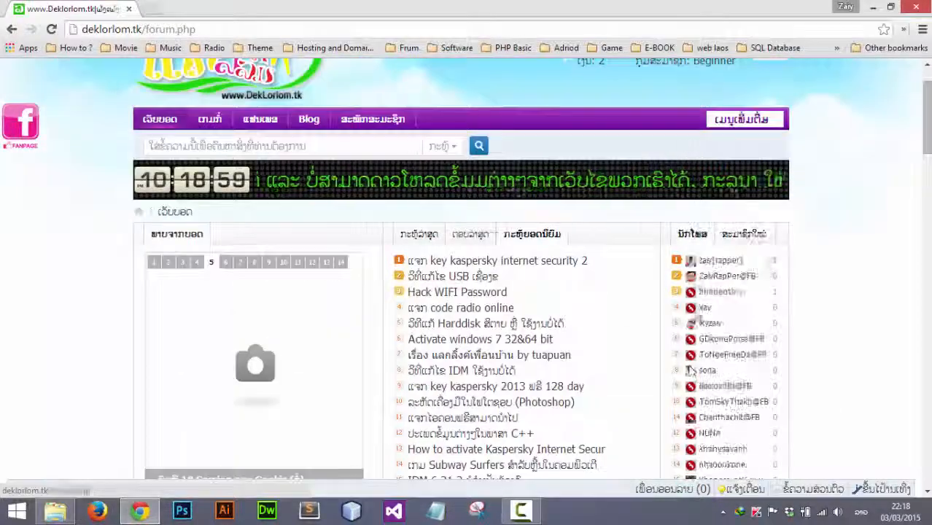
scroll(432, 394, "down", 4)
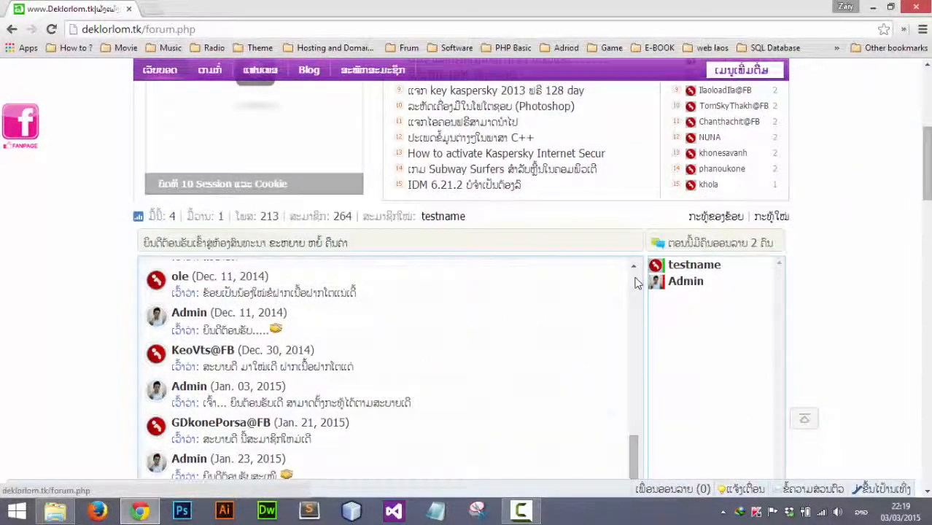
scroll(597, 284, "down", 1)
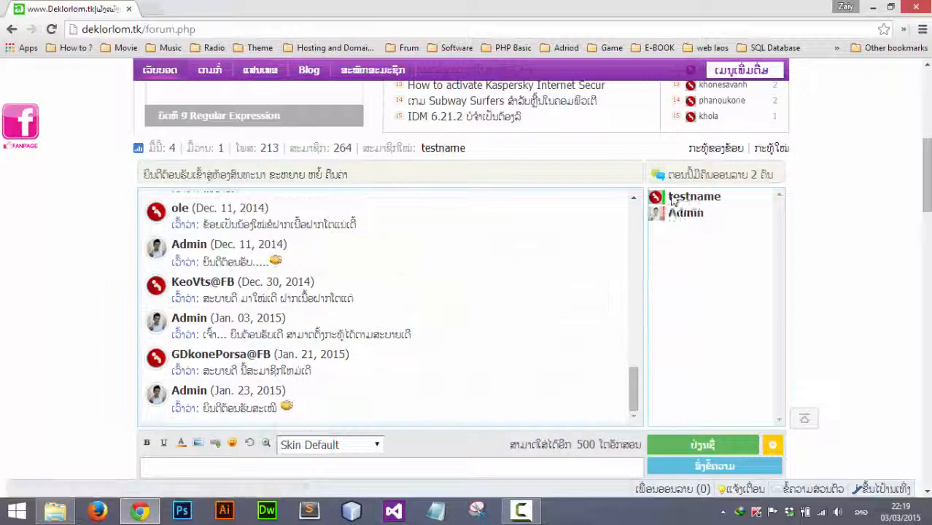
scroll(270, 355, "down", 2)
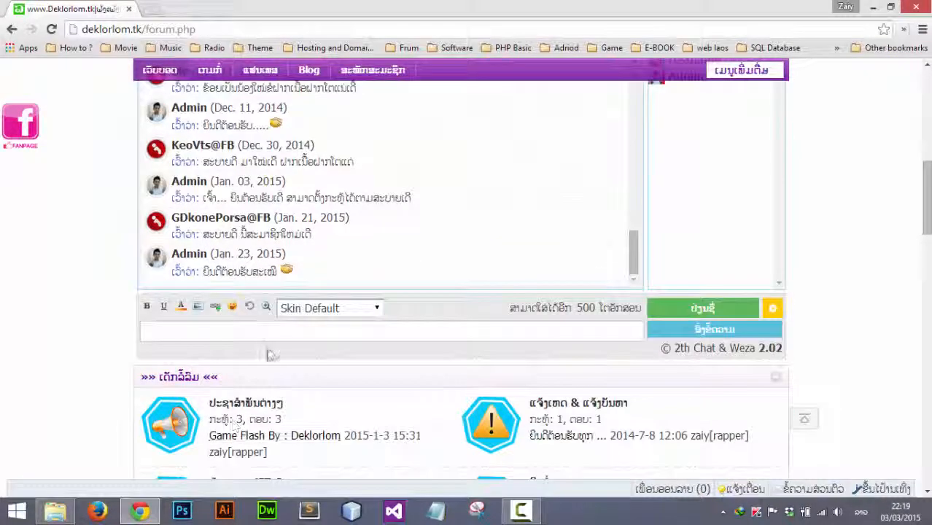
Replace the stray characters in the chat box with 'hello....' and send it as testname
left_click(272, 330)
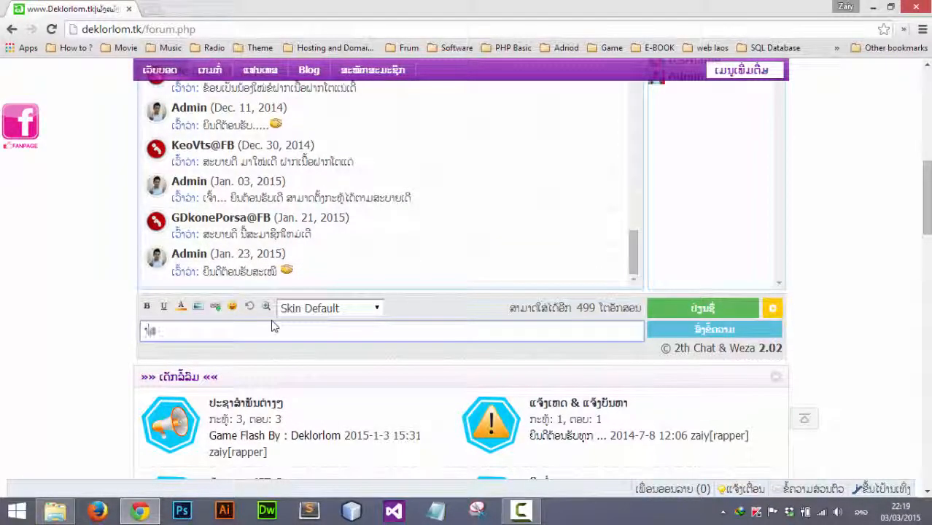
type("້ຳສສນ")
key("ctrl+a")
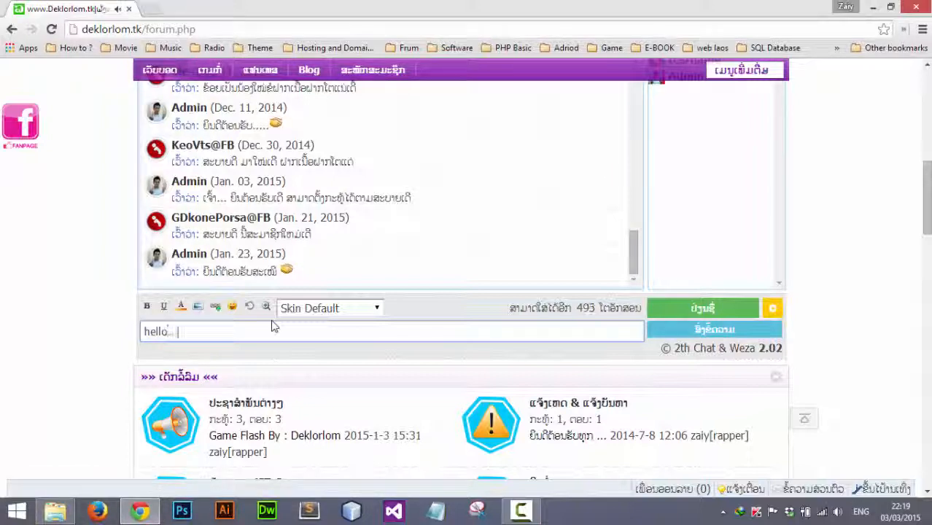
key("Return")
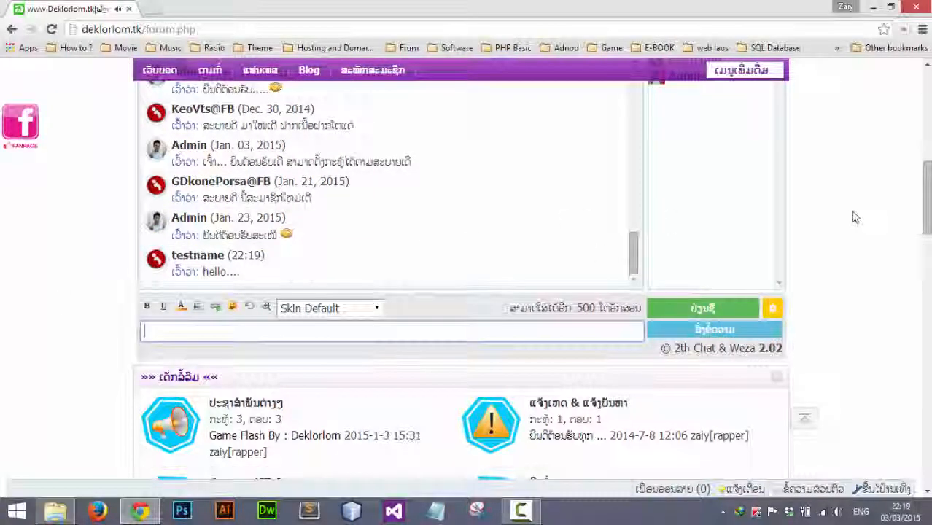
scroll(852, 214, "up", 7)
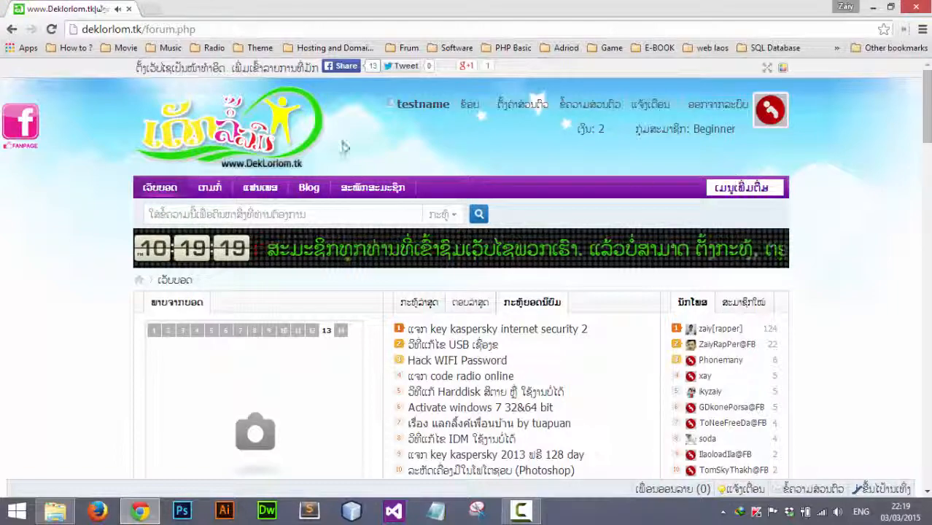